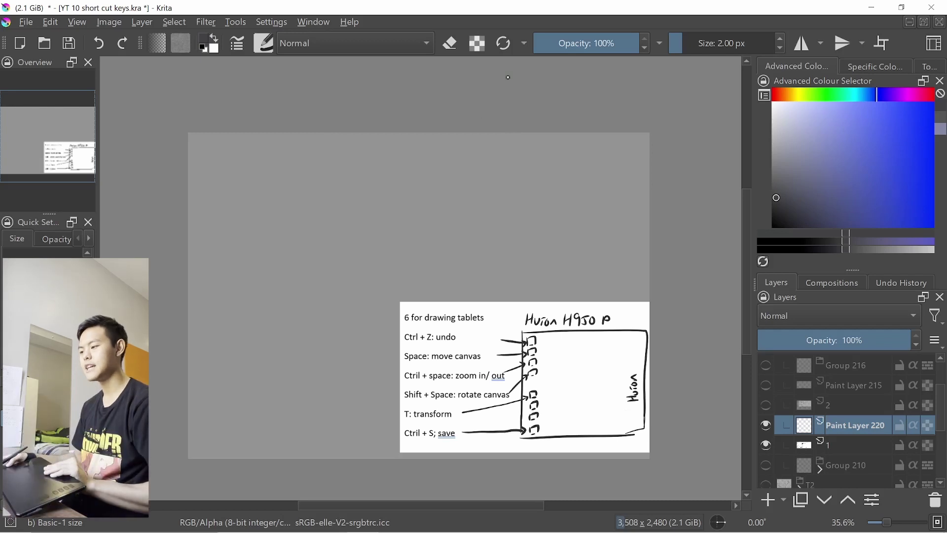
Step: Preview the shortcut notes on layers 2 and 3 by showing each layer and hiding it again
click(766, 405)
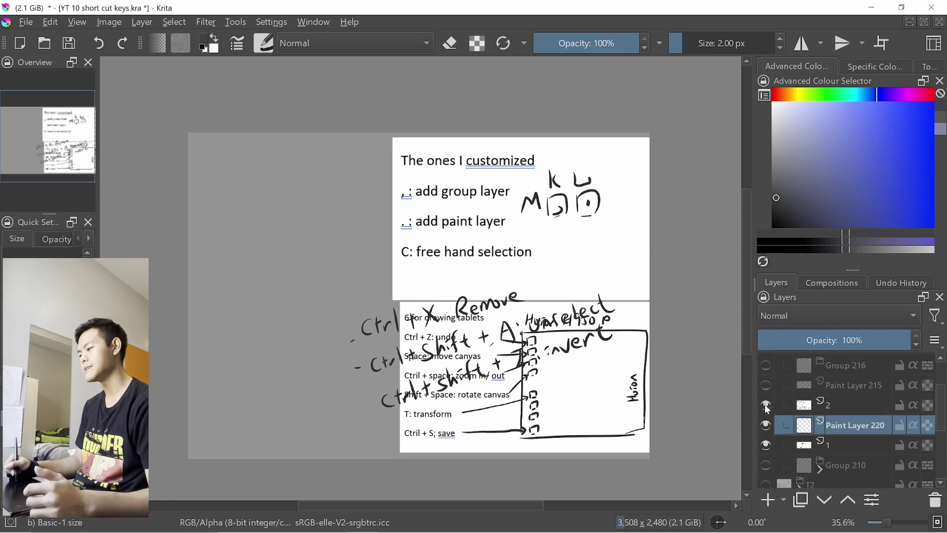
click(767, 405)
scroll(890, 384, up, 1)
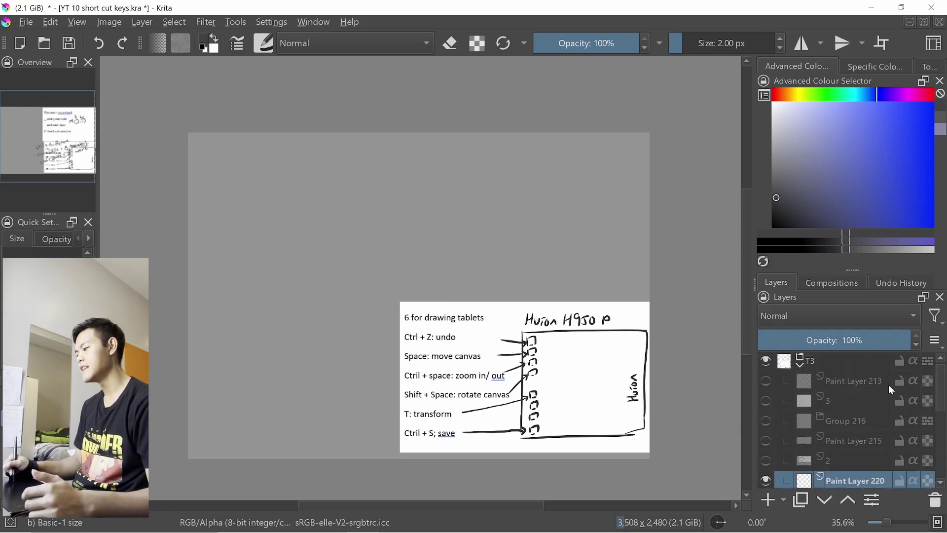
click(766, 401)
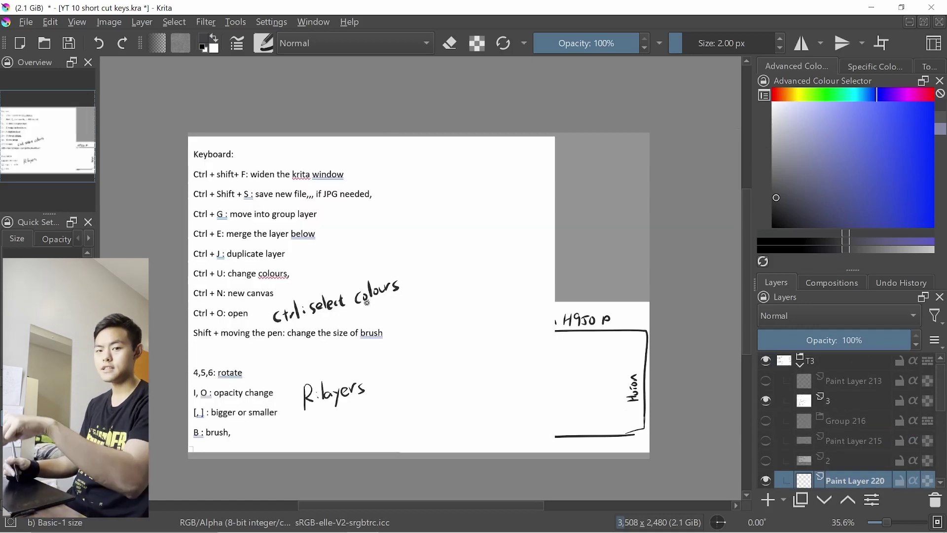
click(766, 401)
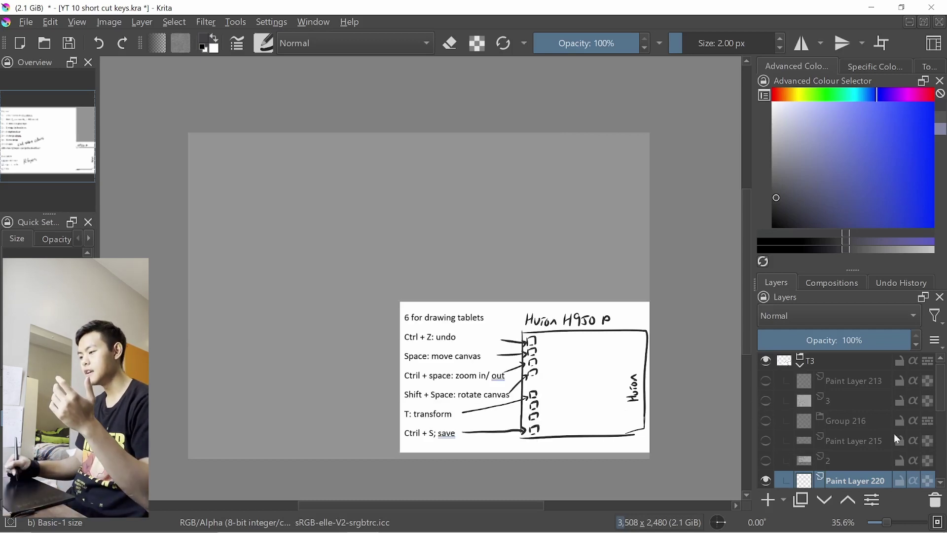
scroll(939, 425, down, 1)
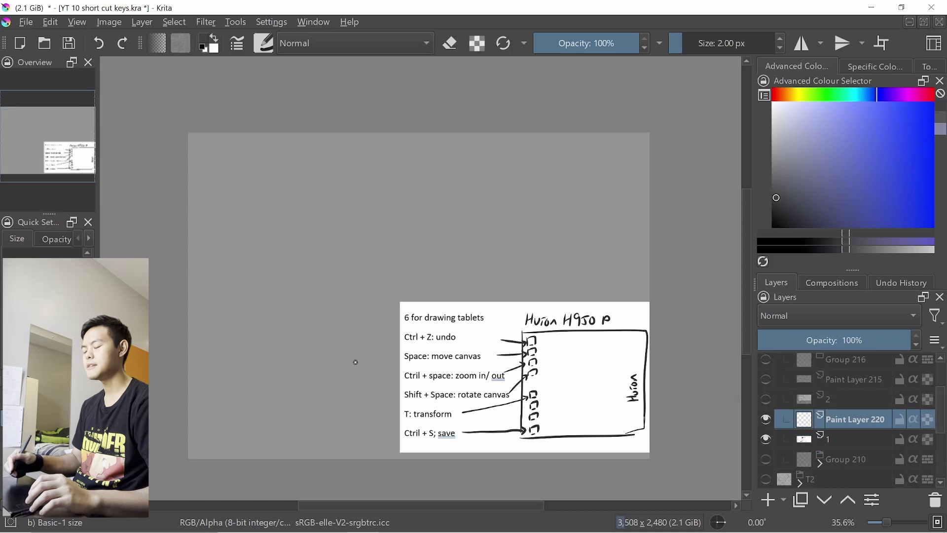
Step: Draw thin test strokes on the undo note and the empty canvas, undoing each one
drag(310, 306, 326, 278)
drag(417, 327, 454, 339)
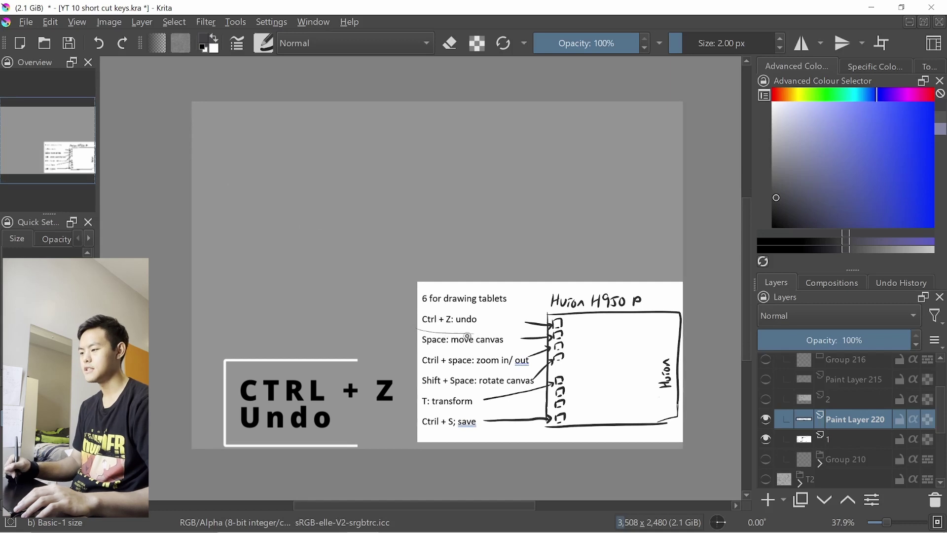
key(ctrl+z)
mouse_move(290, 217)
mouse_down()
mouse_move(339, 187)
mouse_move(291, 217)
mouse_up()
key(ctrl+z)
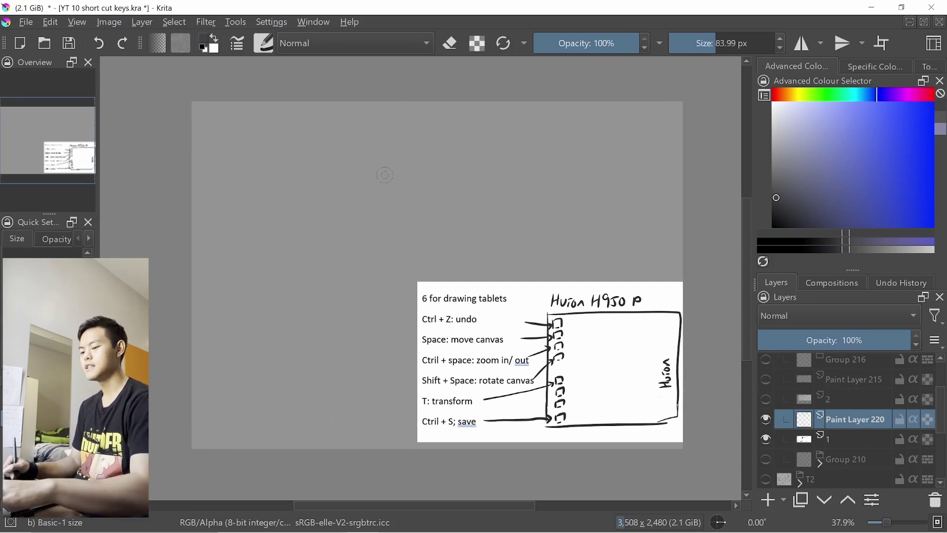
Step: Enlarge the brush to 114.67 px and try it with a blob and an underline, undoing both
drag(385, 176, 400, 175)
mouse_move(351, 182)
mouse_down()
mouse_move(313, 226)
mouse_move(340, 210)
mouse_up()
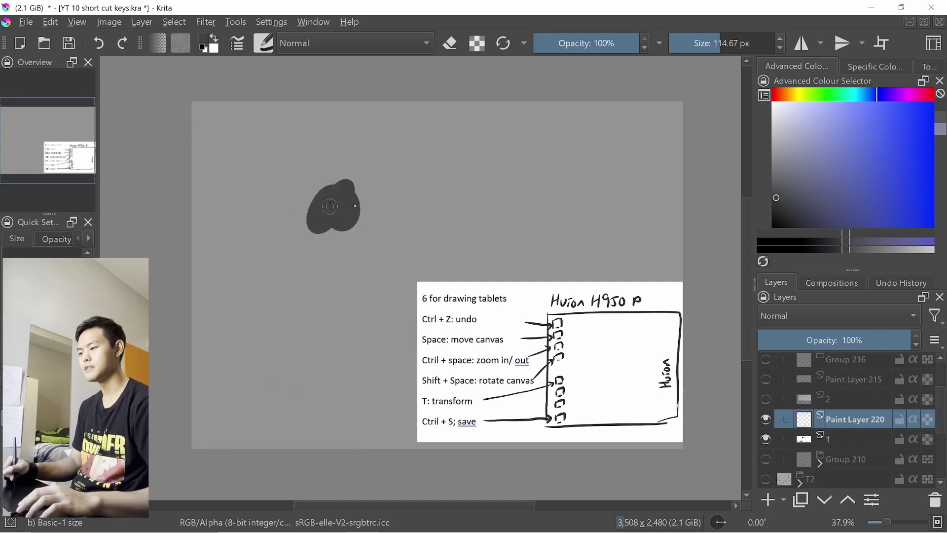
key(ctrl+z)
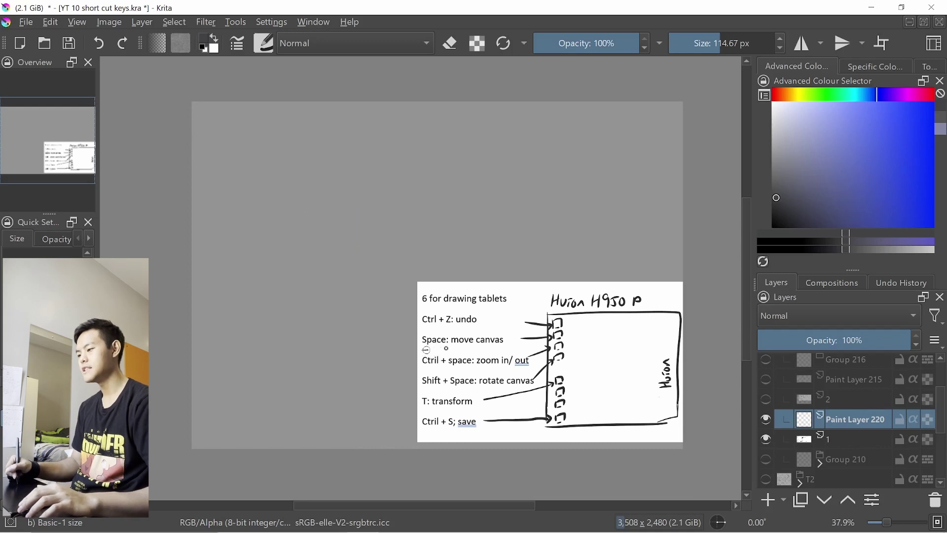
drag(422, 349, 488, 347)
key(ctrl+z)
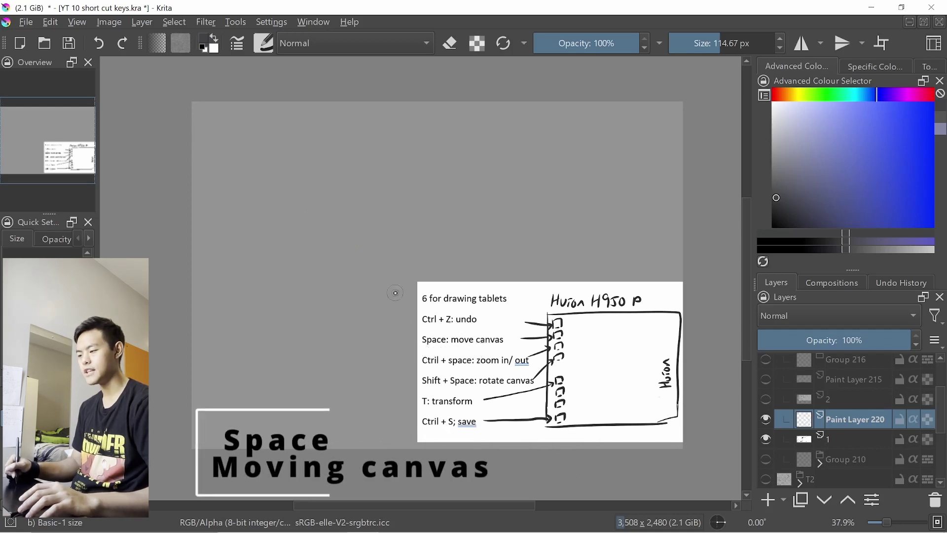
Step: Paint a dark blob on the empty grey area of the canvas beside the notes card
mouse_move(392, 292)
mouse_down()
mouse_move(353, 289)
mouse_move(446, 264)
mouse_move(528, 222)
mouse_move(531, 144)
mouse_move(488, 267)
mouse_move(503, 224)
mouse_move(486, 256)
mouse_move(413, 260)
mouse_move(315, 362)
mouse_move(472, 334)
mouse_move(487, 283)
mouse_move(439, 293)
mouse_move(395, 267)
mouse_move(391, 250)
mouse_move(513, 280)
mouse_up()
key(5)
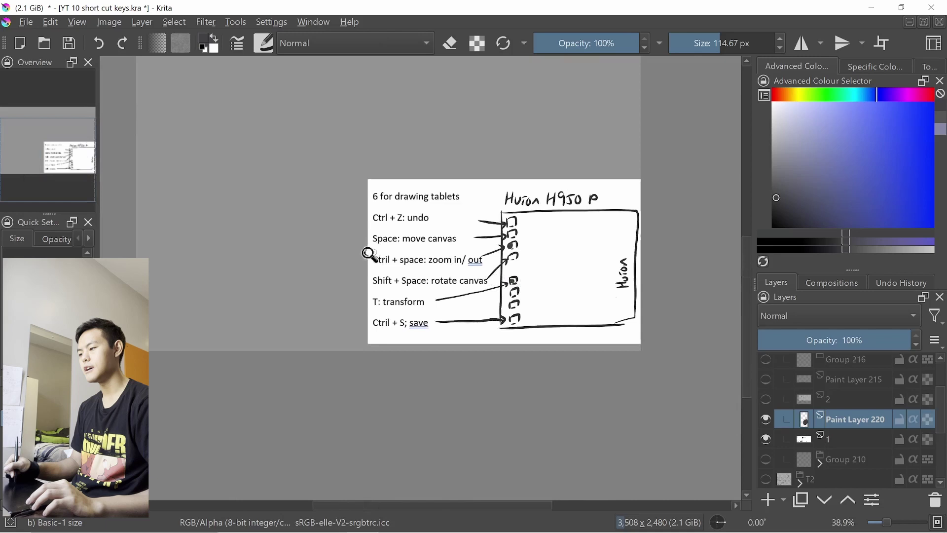
drag(363, 256, 408, 321)
drag(326, 218, 303, 247)
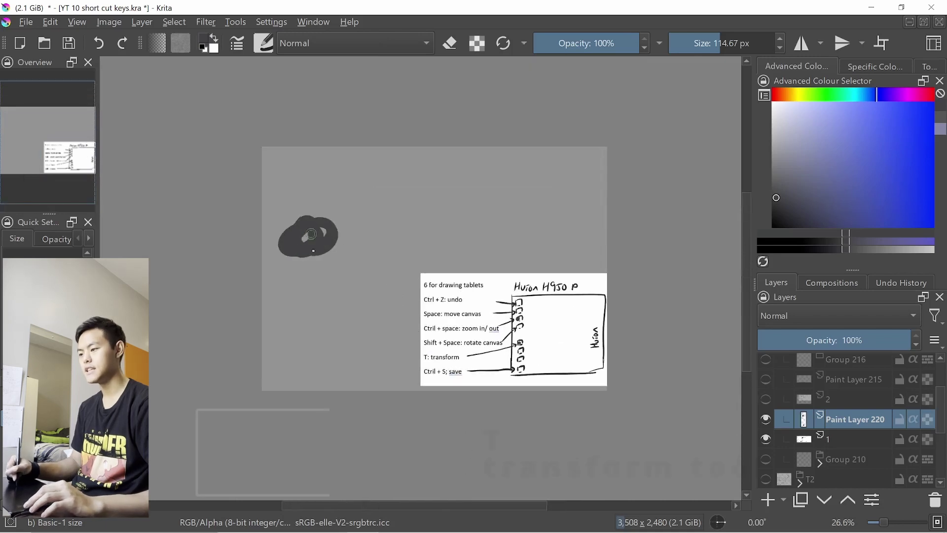
Step: Try the Transform tool on the painted layer, and brush a large letter B below the blob
key(t)
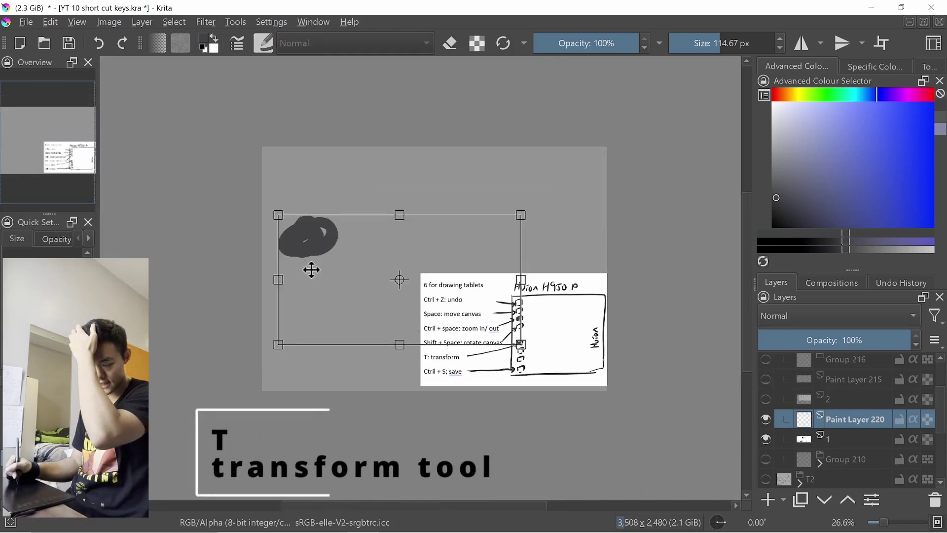
mouse_move(372, 244)
mouse_down()
mouse_move(478, 182)
mouse_move(436, 258)
mouse_move(381, 246)
mouse_move(395, 250)
mouse_up()
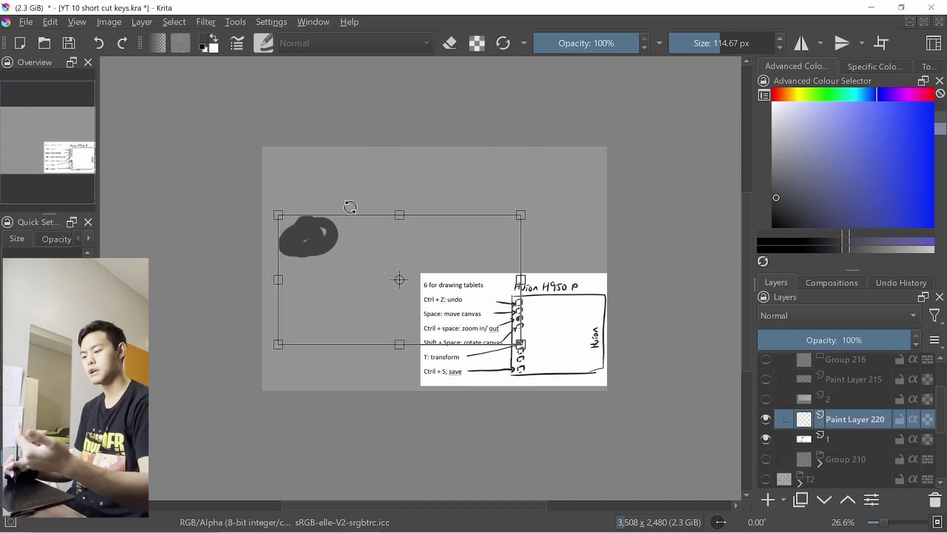
key(b)
mouse_move(323, 286)
mouse_down()
mouse_move(319, 335)
mouse_move(327, 308)
mouse_move(320, 332)
mouse_up()
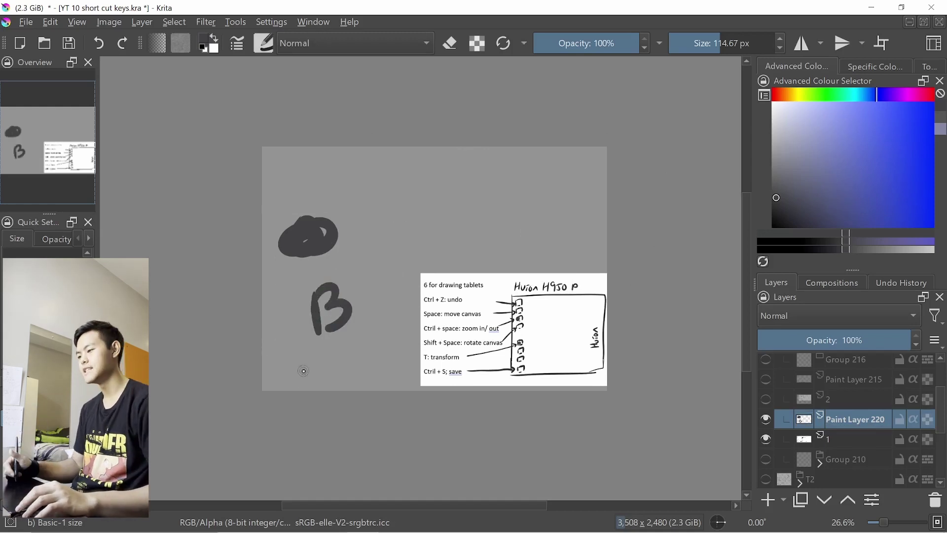
Step: Fill in the lowest button of the sketched Huion tablet and save the document
key(ctrl+space)
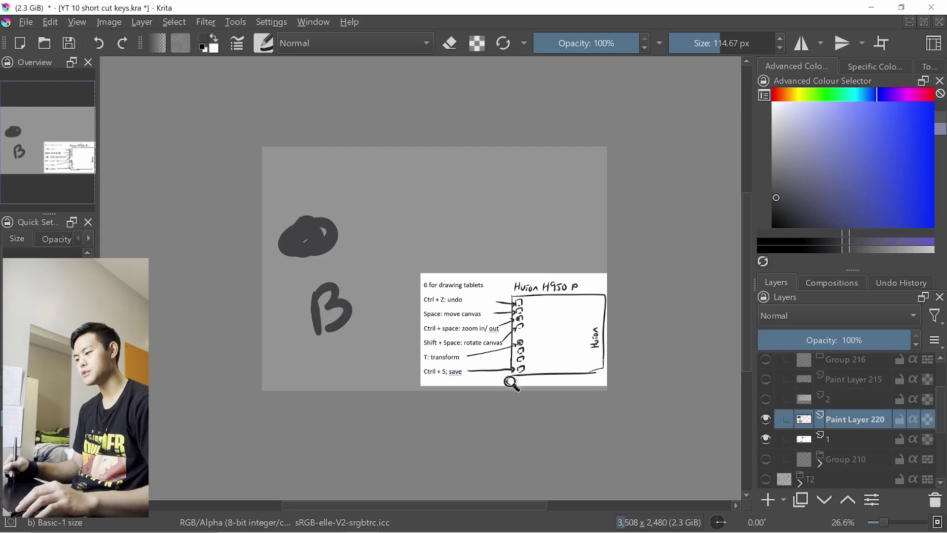
mouse_move(516, 380)
mouse_down()
mouse_move(525, 349)
mouse_move(530, 355)
mouse_up()
key(ctrl+s)
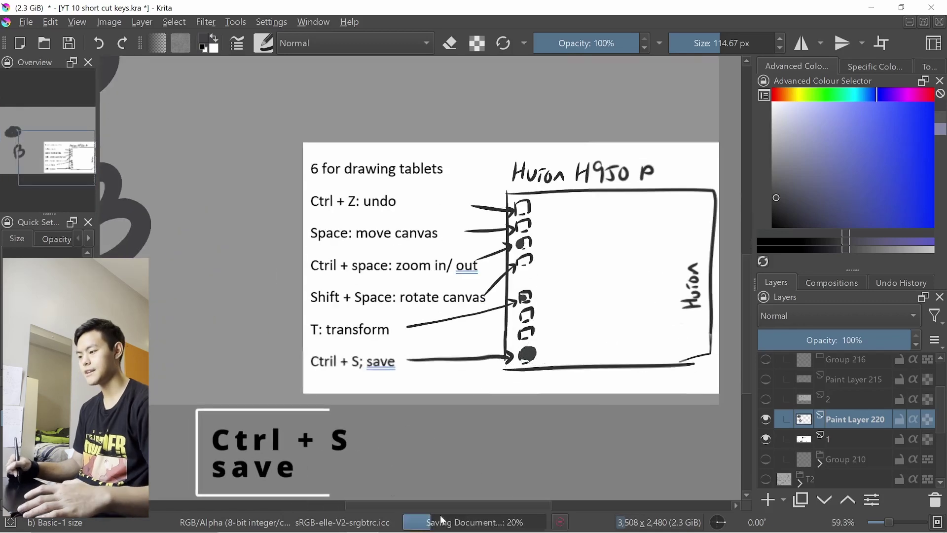
Step: Reduce the brush size to 71.68 px and undo the test stroke near the customized shortcut notes
scroll(475, 344, down, 3)
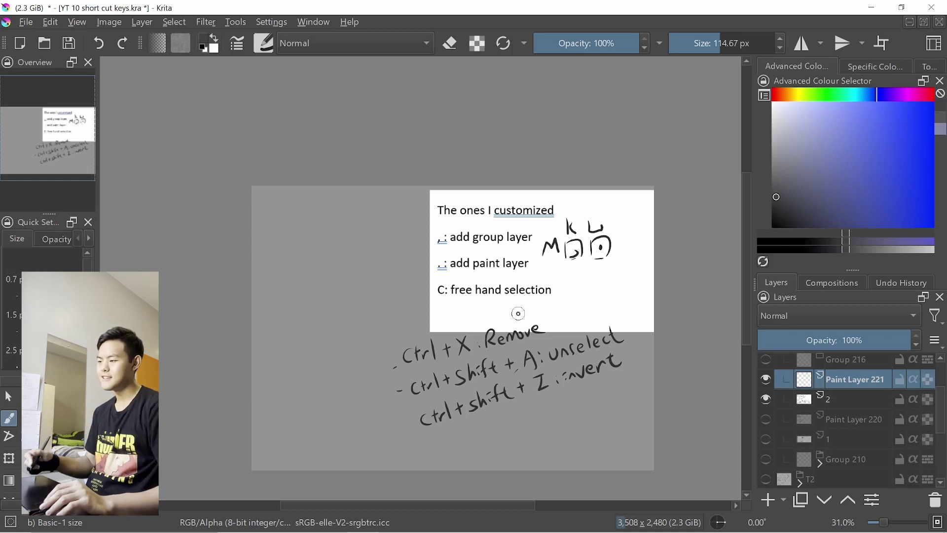
mouse_move(433, 231)
mouse_down()
mouse_move(423, 332)
mouse_move(387, 310)
mouse_up()
key(ctrl+z)
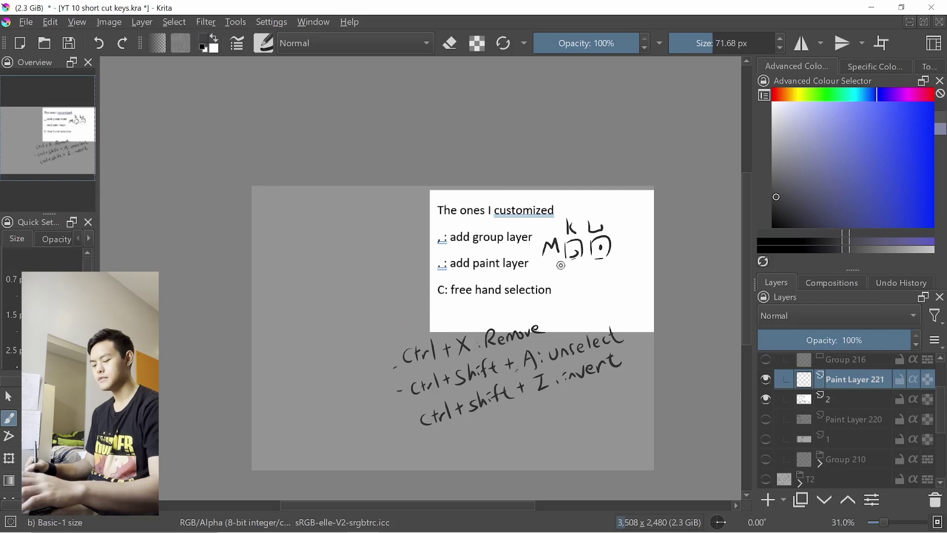
Step: Add a group layer above Paint Layer 221 and a new paint layer inside that group
mouse_move(566, 271)
ctrl+mouse_down()
mouse_move(596, 250)
mouse_move(572, 255)
ctrl+mouse_up()
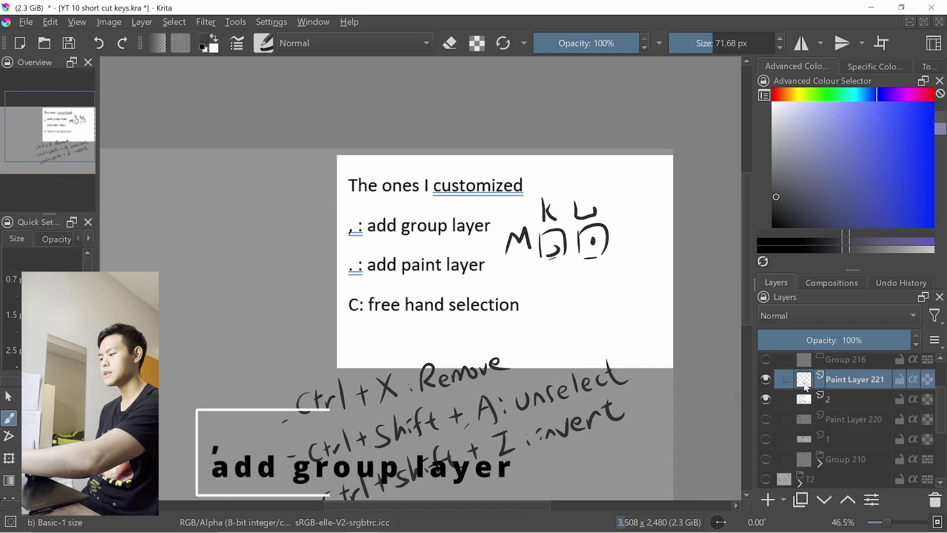
key(comma)
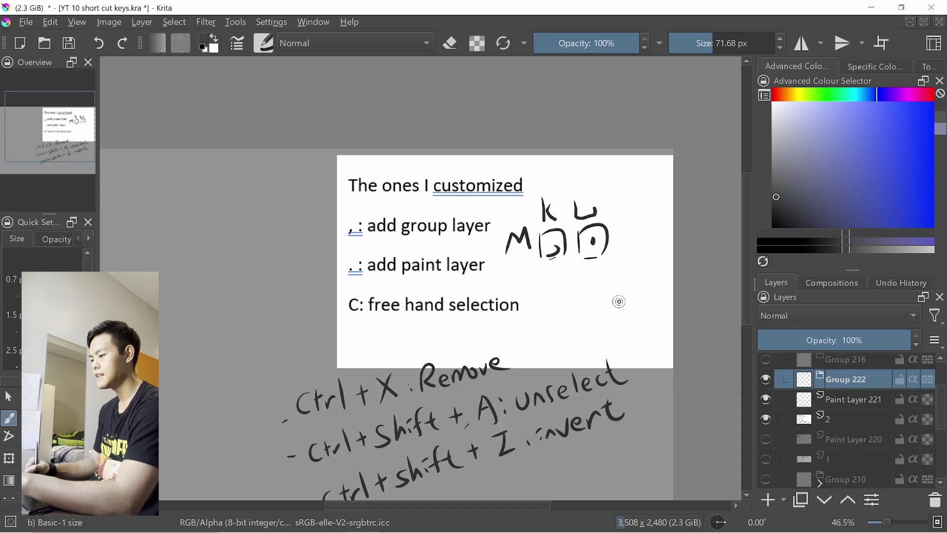
key(period)
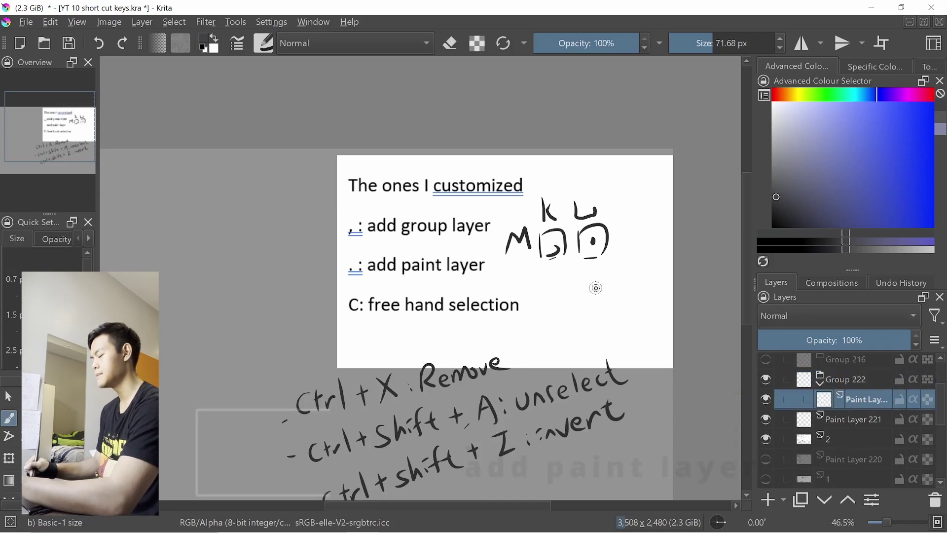
Step: Underline the "add paint layer" note and the sketched period key, and undo the strokes and both added layers
drag(349, 280, 508, 283)
drag(582, 269, 612, 265)
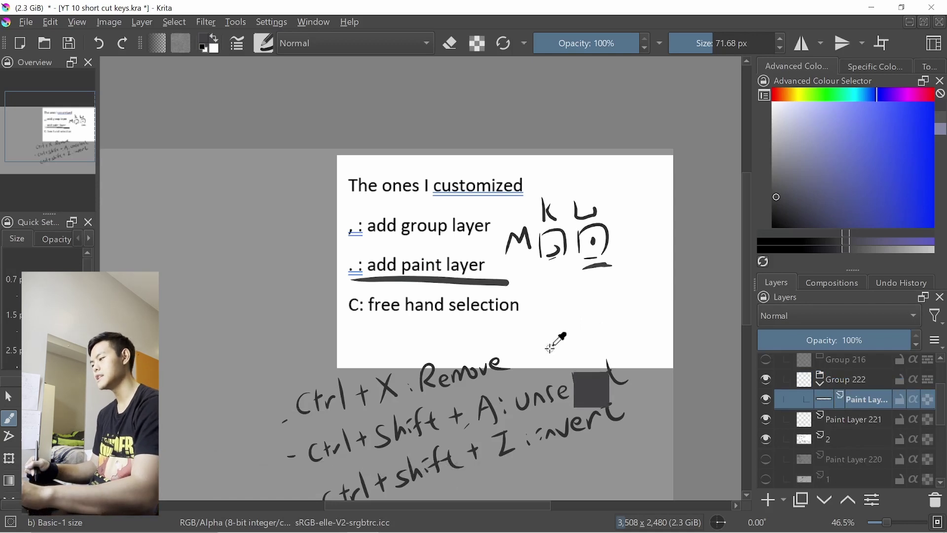
key(ctrl+z)
key(ctrl+z)
key(ctrl+z)
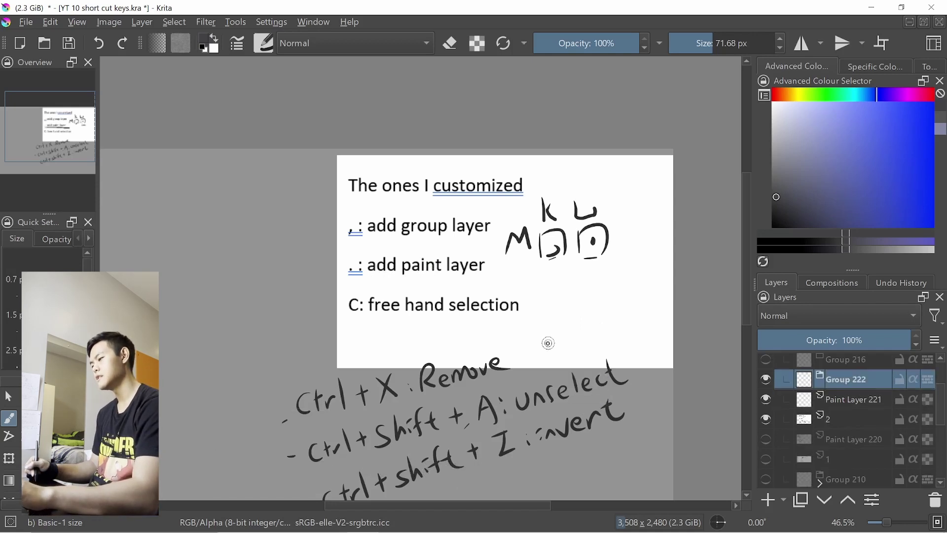
key(ctrl+z)
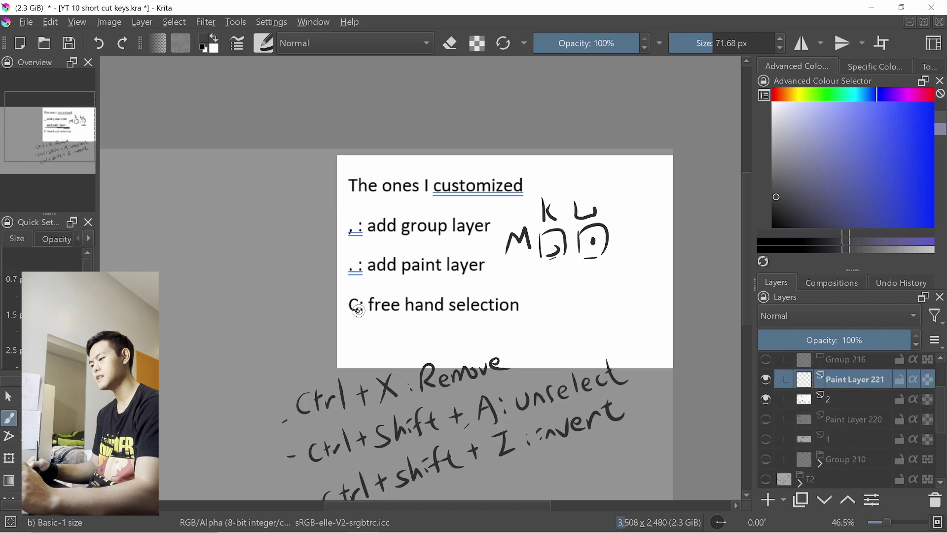
Step: Circle the letter C in the "free hand selection" note and outline the circle with the Freehand Selection tool
mouse_move(366, 295)
mouse_down()
mouse_move(338, 293)
mouse_move(354, 326)
mouse_up()
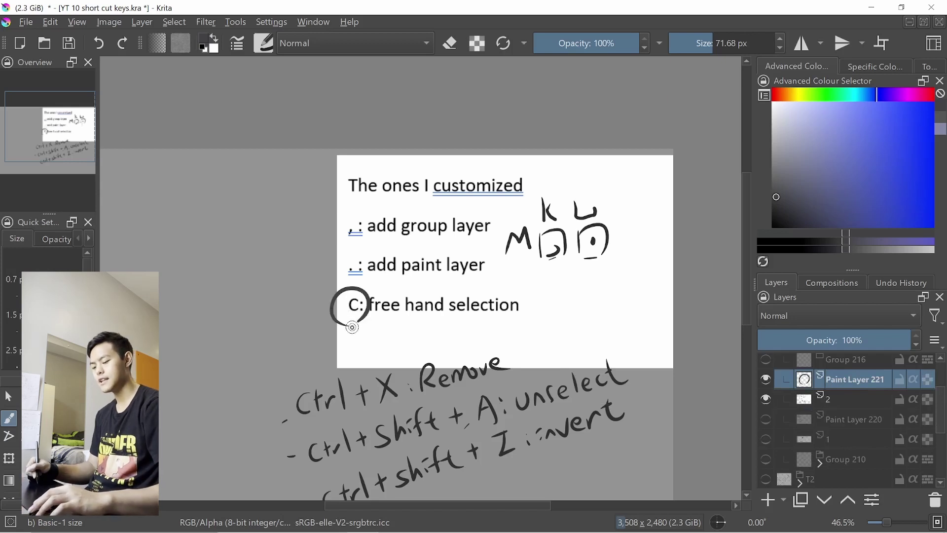
key(c)
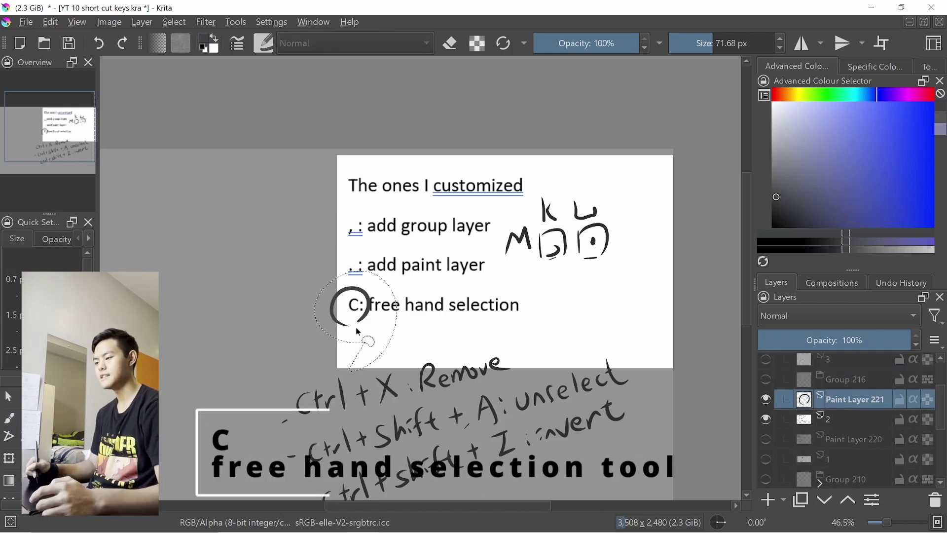
Step: Move the selected circle onto the grey area beside the notes card with the Transform tool and return to the brush
key(ctrl+t)
mouse_move(376, 334)
mouse_down()
mouse_move(241, 290)
mouse_move(361, 321)
mouse_up()
drag(390, 304, 389, 350)
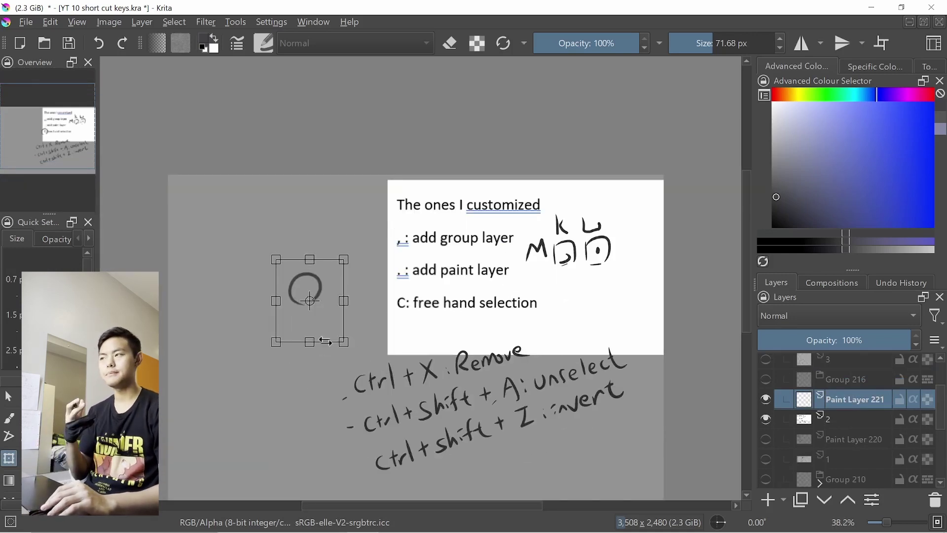
scroll(325, 342, up, 2)
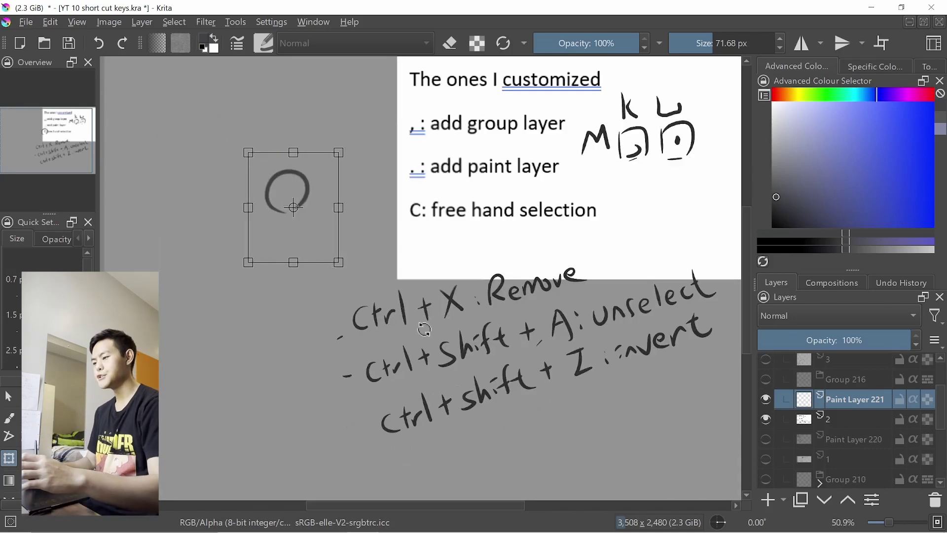
key(b)
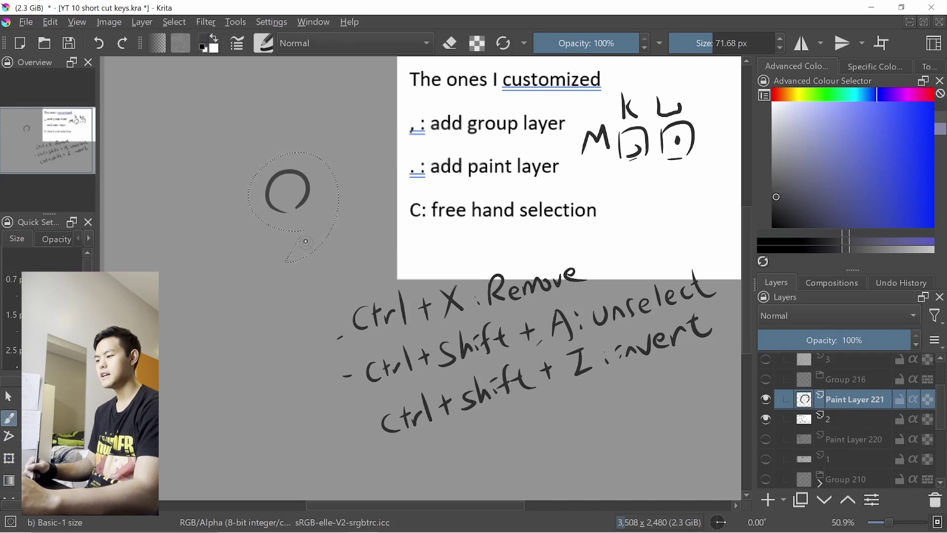
Step: Paint the lower-right part of the freehand selection dark, including its pointed tail
drag(266, 219, 366, 166)
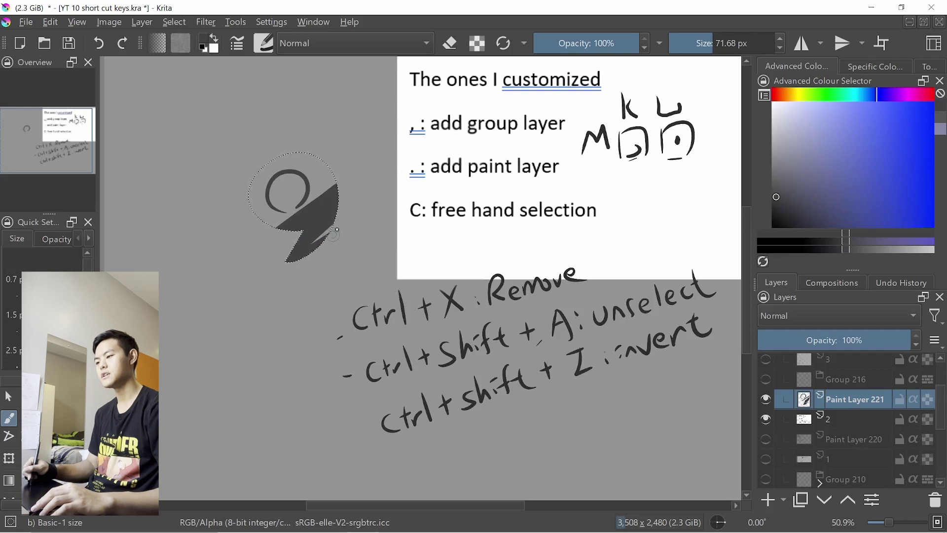
drag(334, 234, 339, 229)
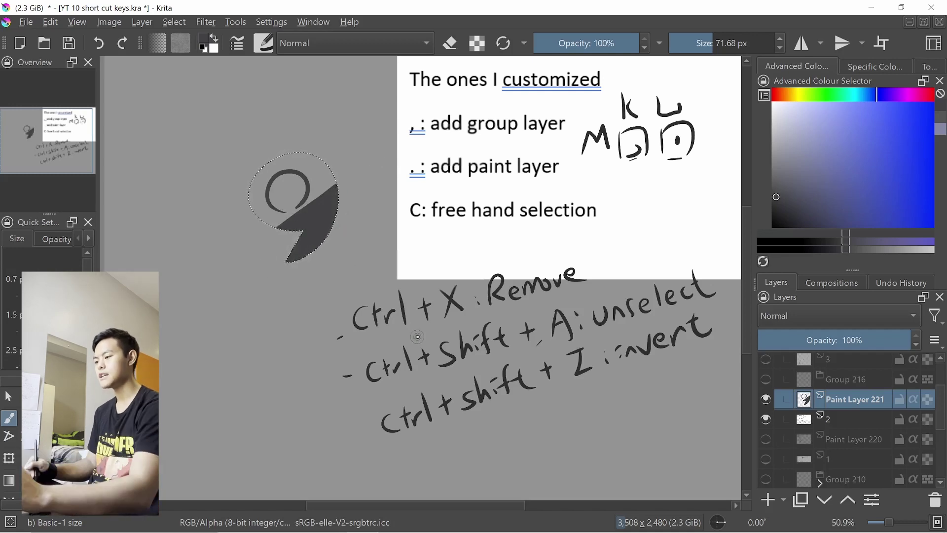
Step: Cut the selected artwork, undo the cut, and clear the selection
key(ctrl+x)
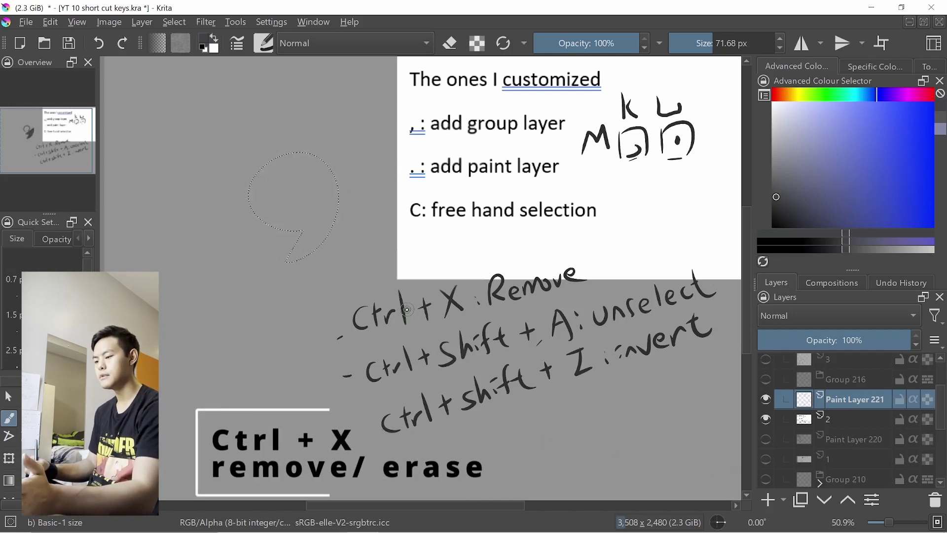
key(ctrl+z)
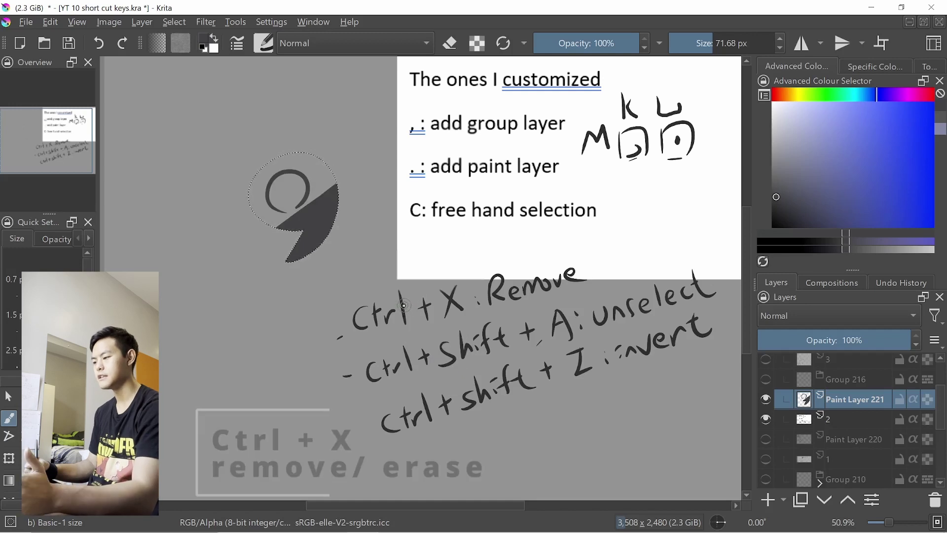
key(ctrl+shift+a)
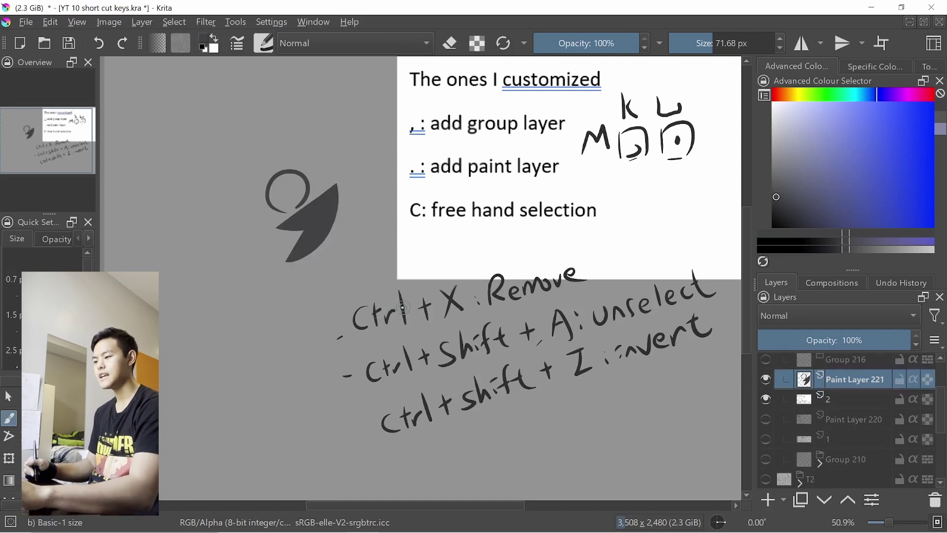
Step: Paint a long S-shaped stroke beside the circle, then undo it along with the clearing of the selection
mouse_move(262, 114)
mouse_down()
mouse_move(271, 232)
mouse_move(235, 310)
mouse_up()
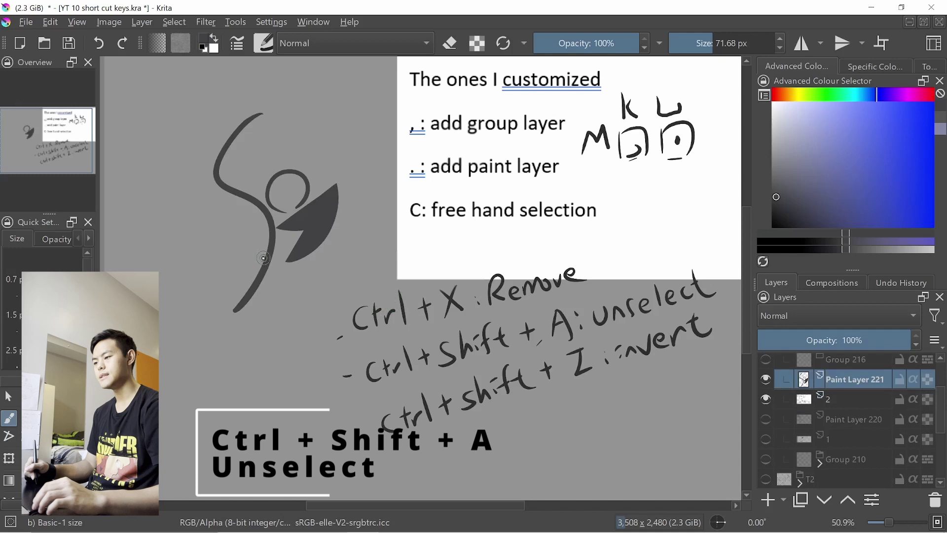
key(ctrl+z)
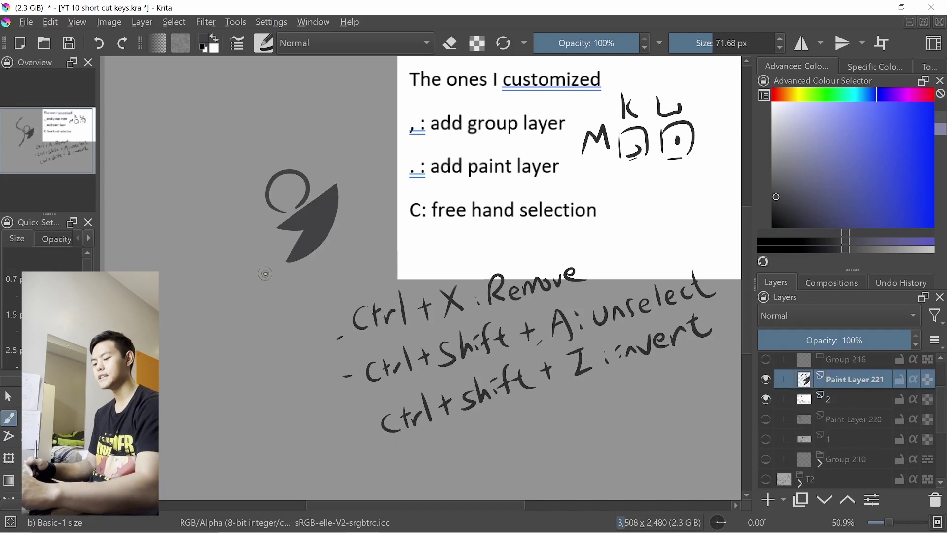
key(ctrl+z)
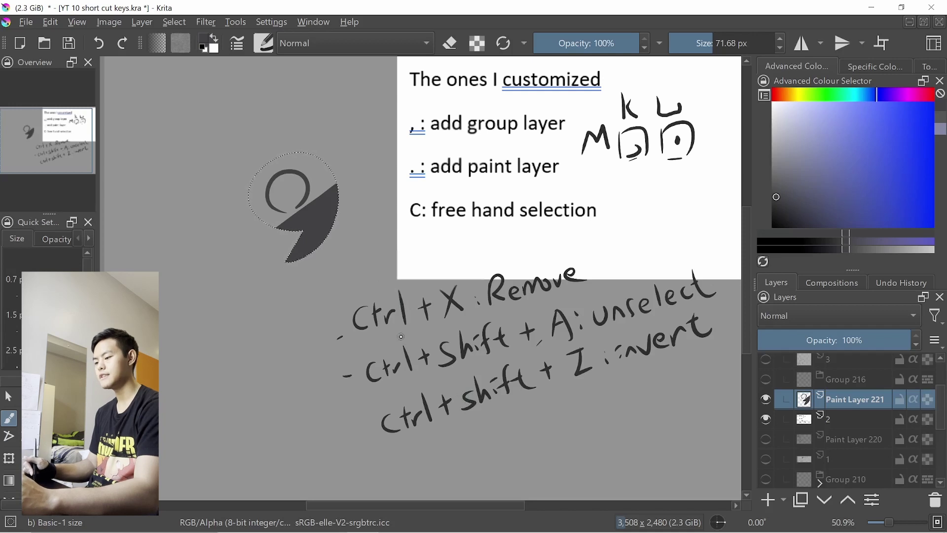
Step: Invert the selection and paint three long vertical strokes running across the circle figure
key(ctrl+shift+i)
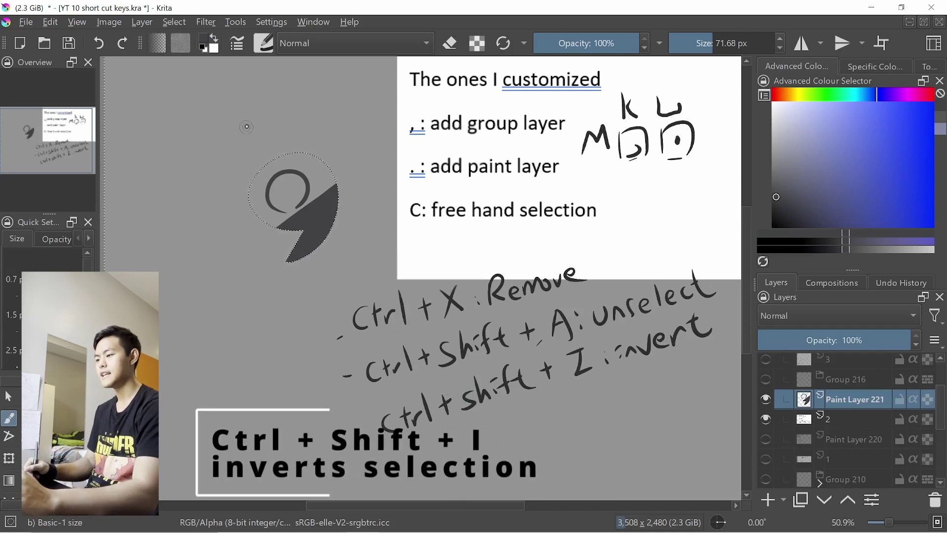
drag(247, 103, 303, 381)
drag(315, 111, 310, 382)
drag(360, 118, 268, 378)
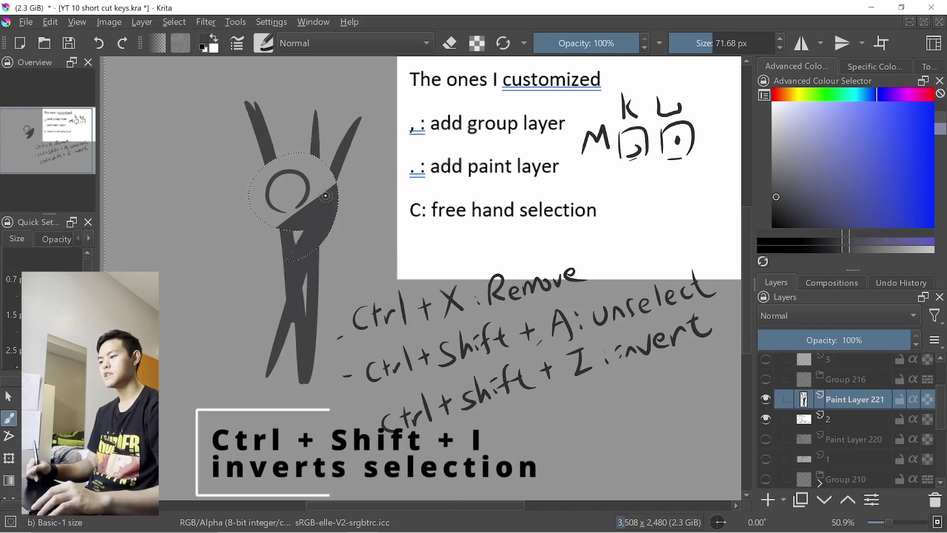
Step: Undo the three strokes painted across the circle figure and the selection inversion
key(ctrl+z)
key(ctrl+z)
key(ctrl+z)
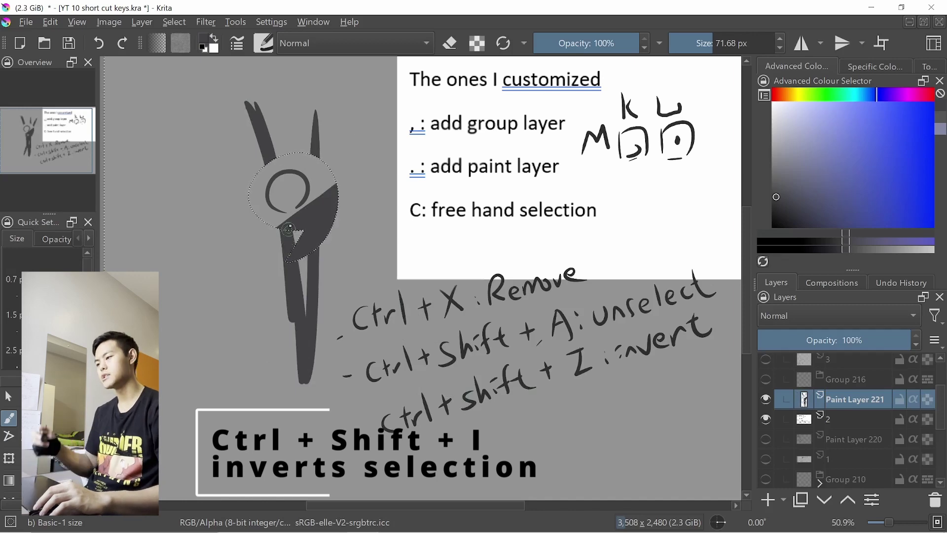
key(ctrl+z)
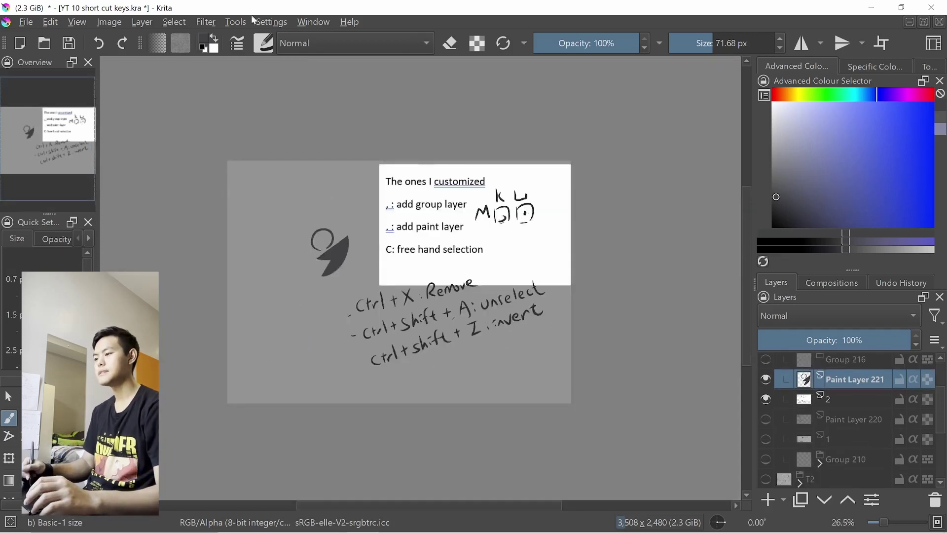
Step: Open the keyboard shortcut settings and search for "," to find the Add Group Layer shortcut
click(271, 22)
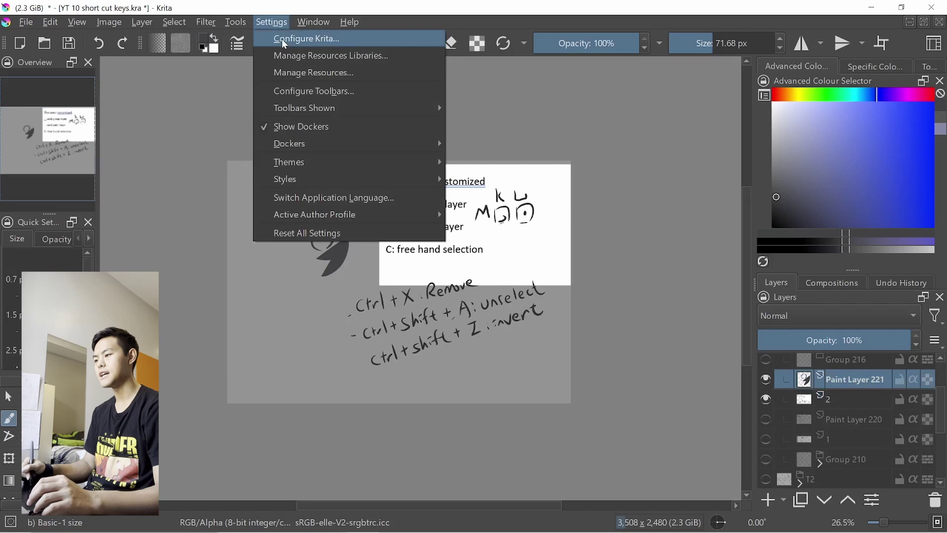
click(283, 40)
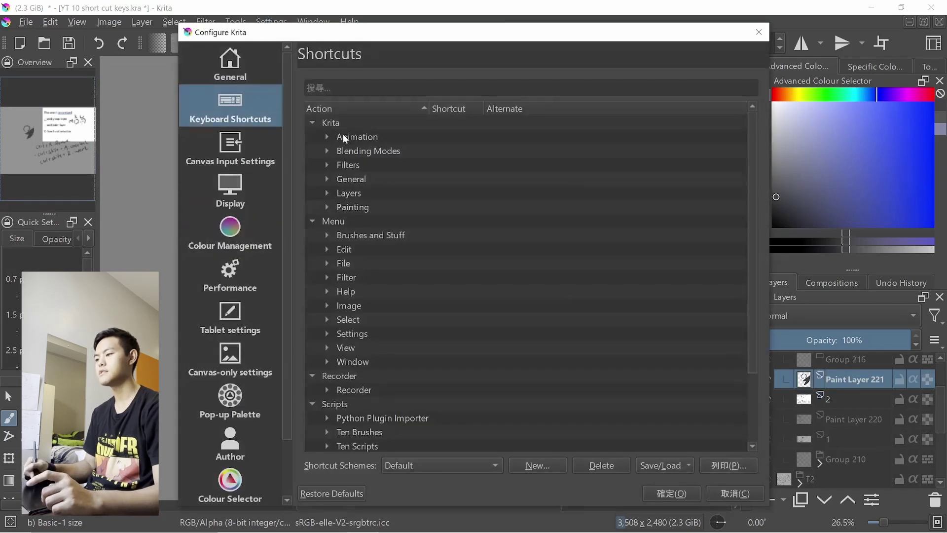
click(351, 92)
text(,)
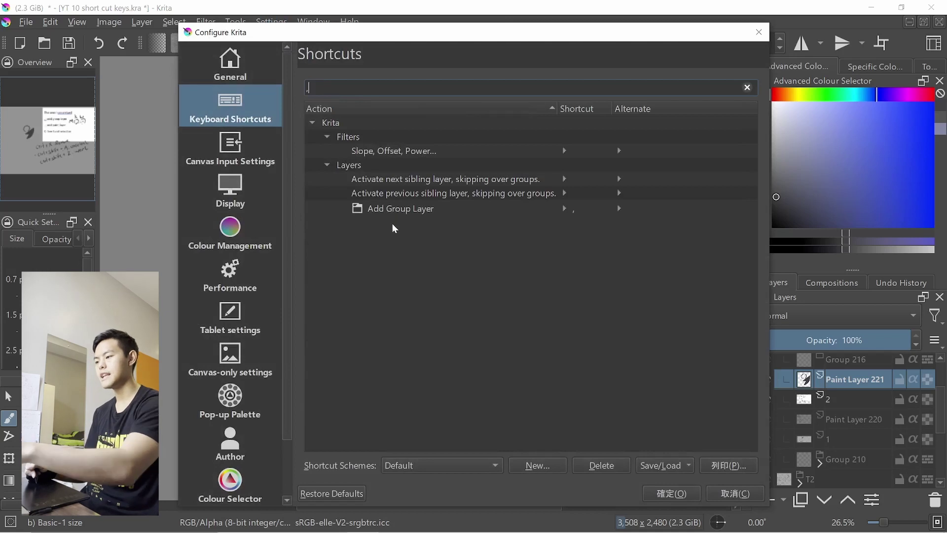
Step: Look up the Add Paint Layer shortcut with "." and the Freehand Selection Tool with "free", and close the settings
key(BackSpace)
text(.)
click(505, 232)
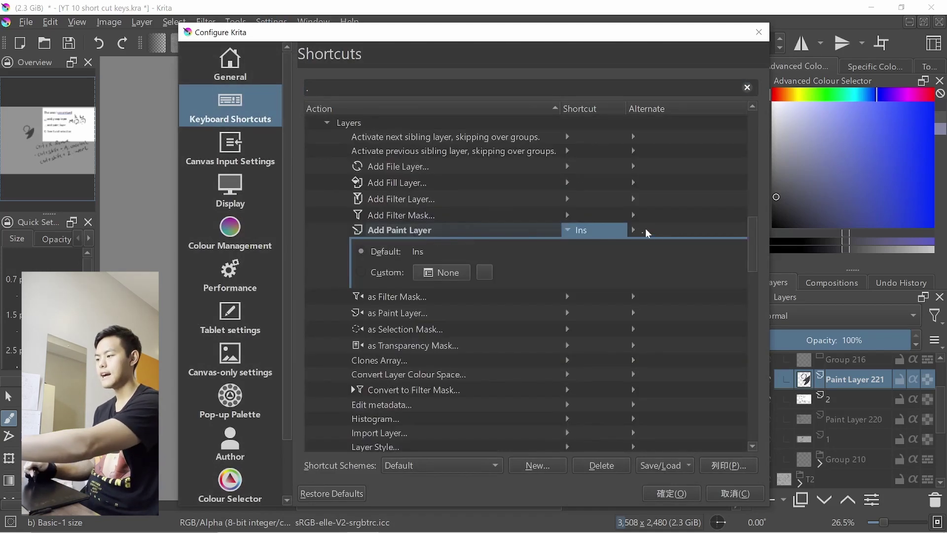
click(648, 232)
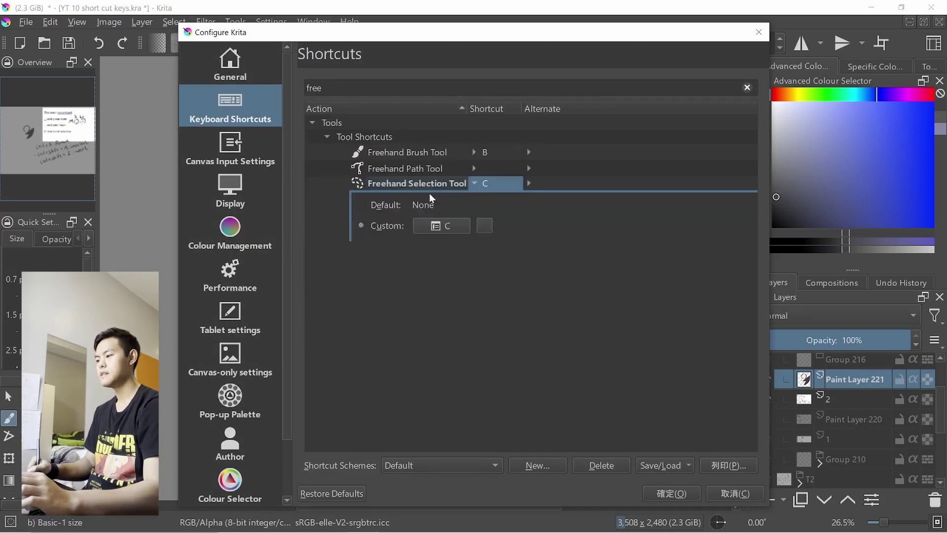
click(759, 32)
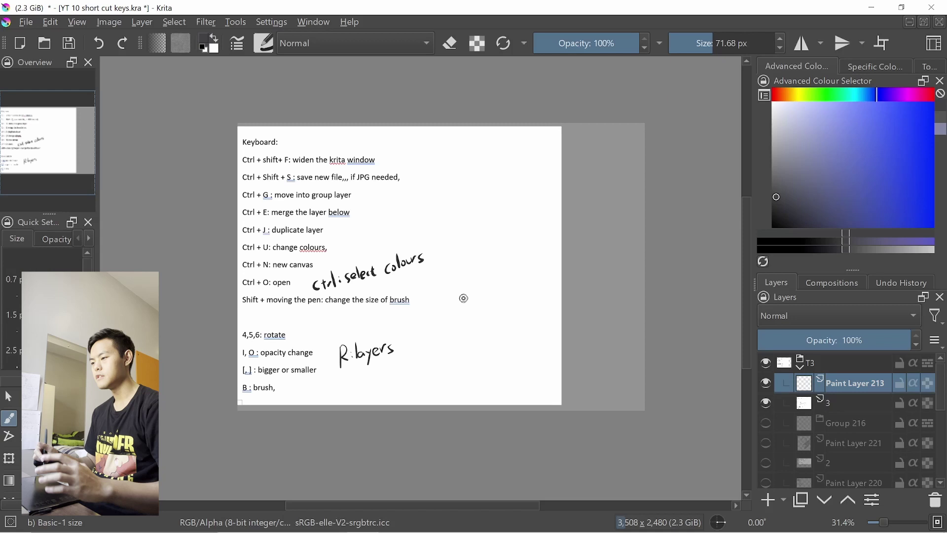
Step: Mark the "widen the krita window" line with a short stroke and switch the window to full screen
drag(394, 159, 416, 161)
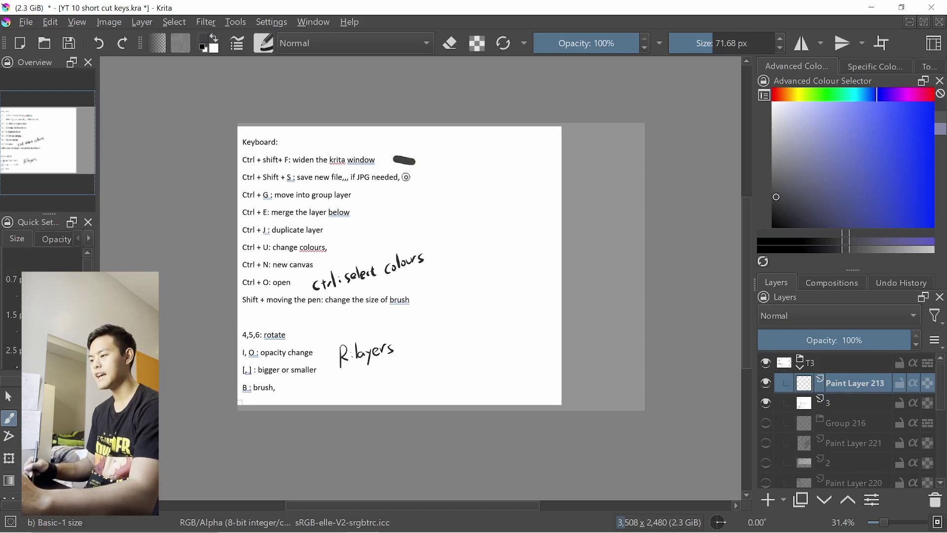
key(ctrl+shift+f)
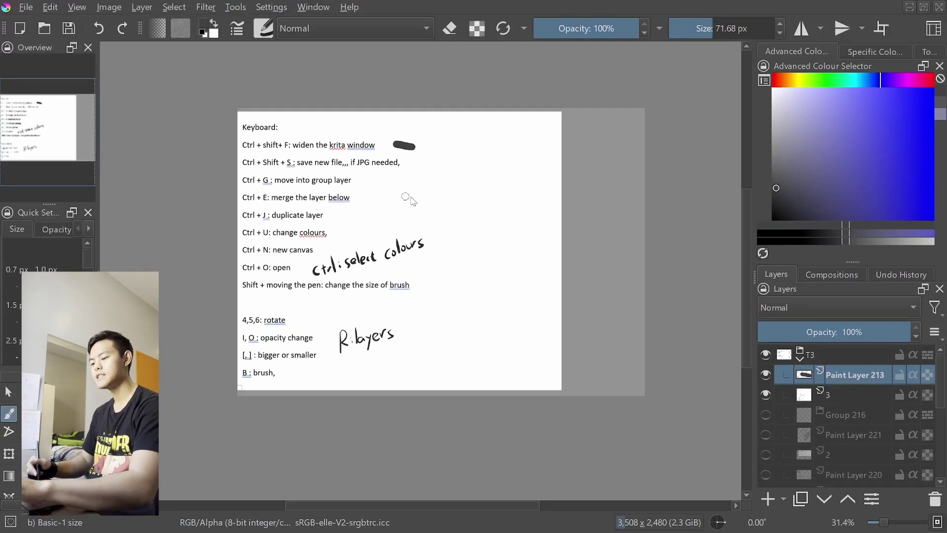
Step: Start saving the document as a new file and choose the JPEG image format
key(ctrl+shift+s)
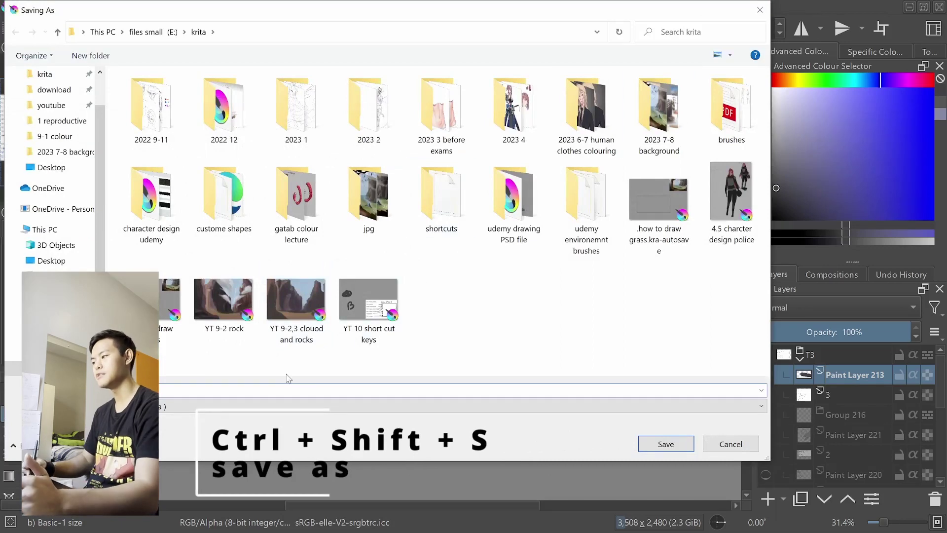
click(275, 407)
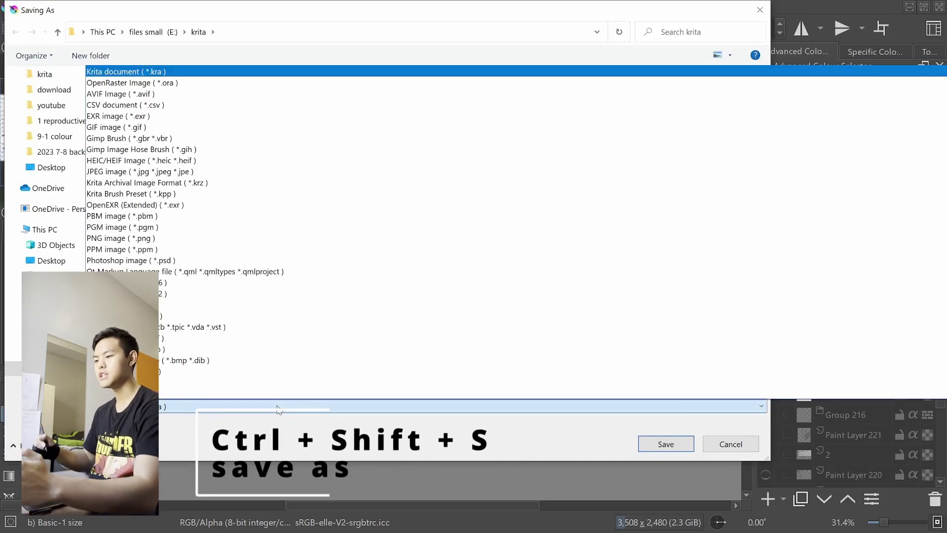
key(j)
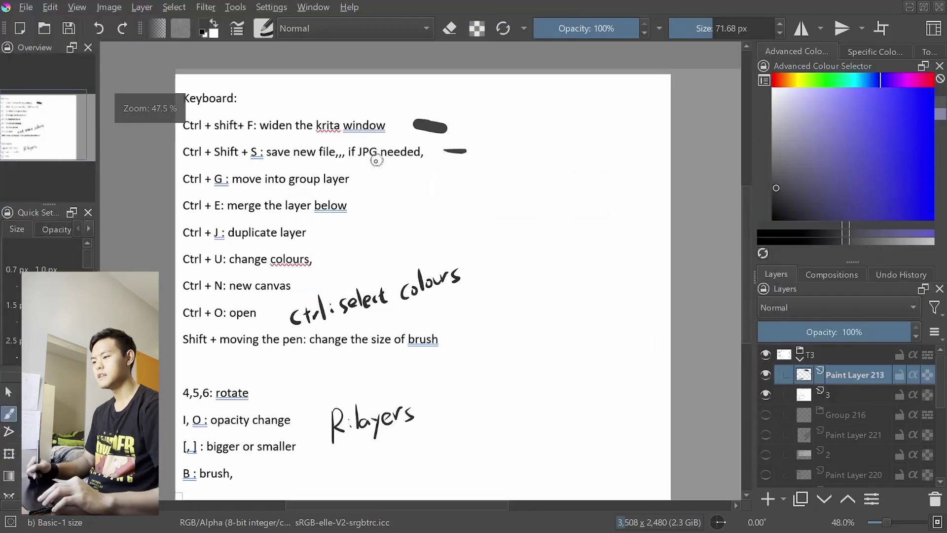
Step: Underline the "move into group layer" note and group Paint Layer 213 with layer 3
drag(176, 190, 343, 189)
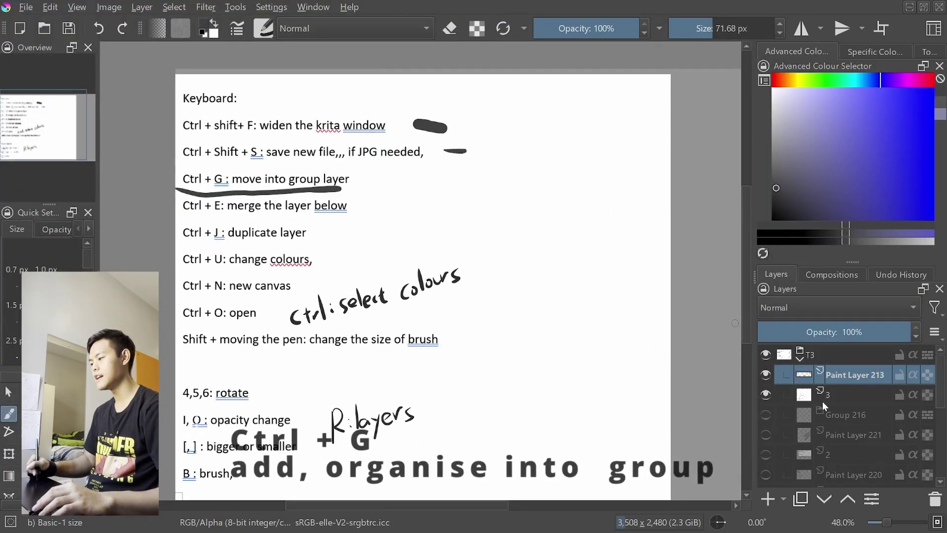
mouse_move(822, 401)
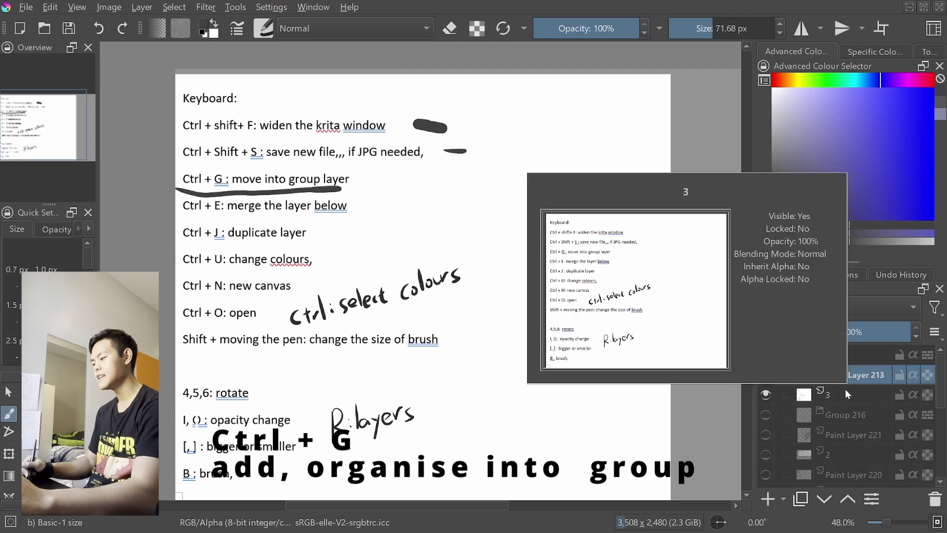
mouse_move(884, 419)
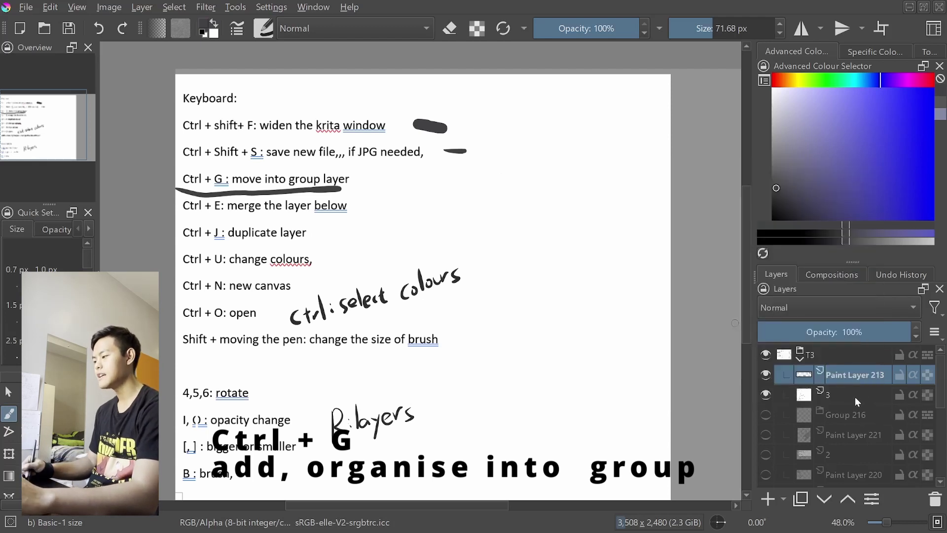
mouse_move(855, 396)
mouse_down()
mouse_move(853, 450)
mouse_move(855, 395)
mouse_up()
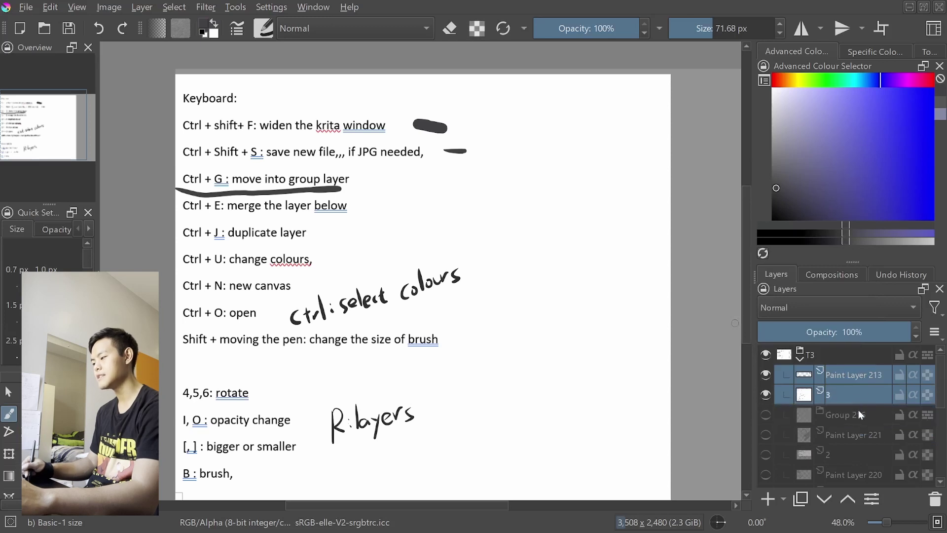
key(ctrl+g)
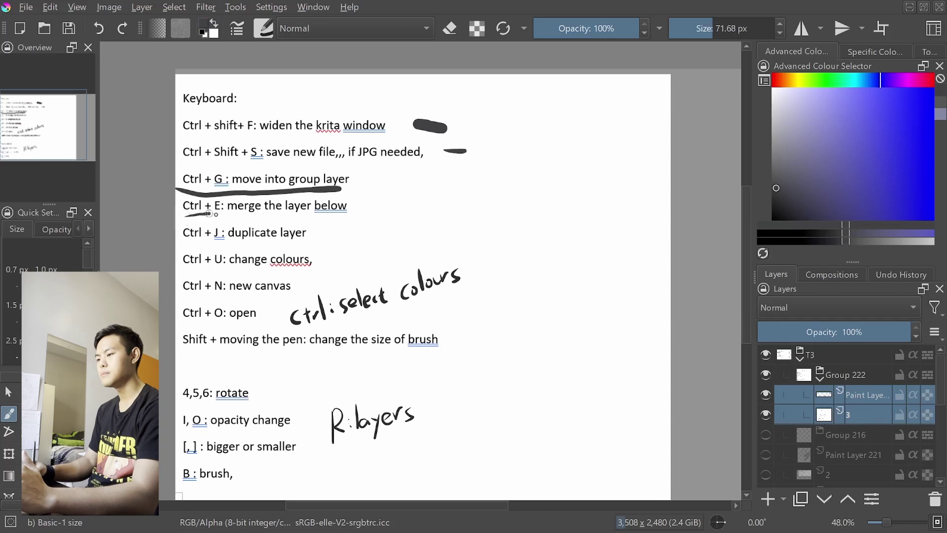
Step: Finish underlining the start of the "merge the layer below" note, and try merging Group 222 before undoing the merge
drag(213, 214, 226, 215)
click(838, 373)
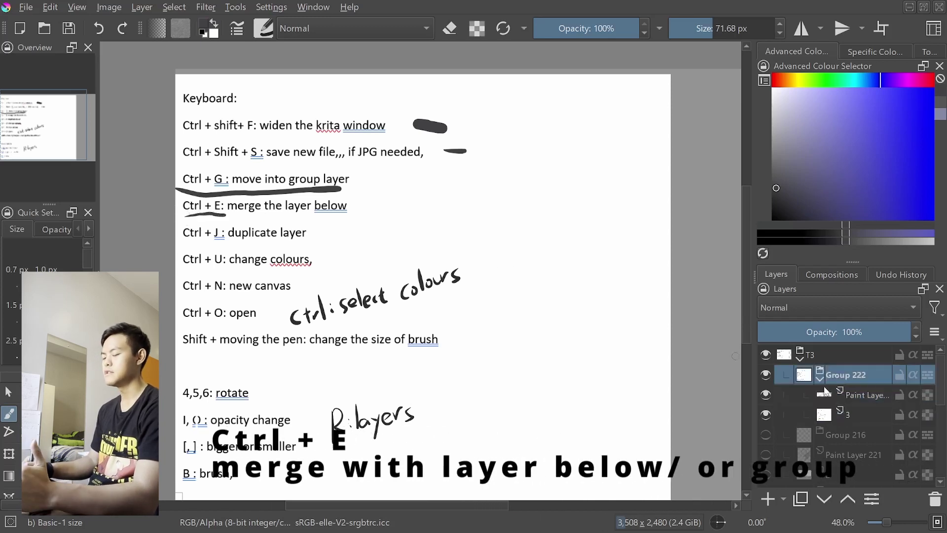
key(ctrl+e)
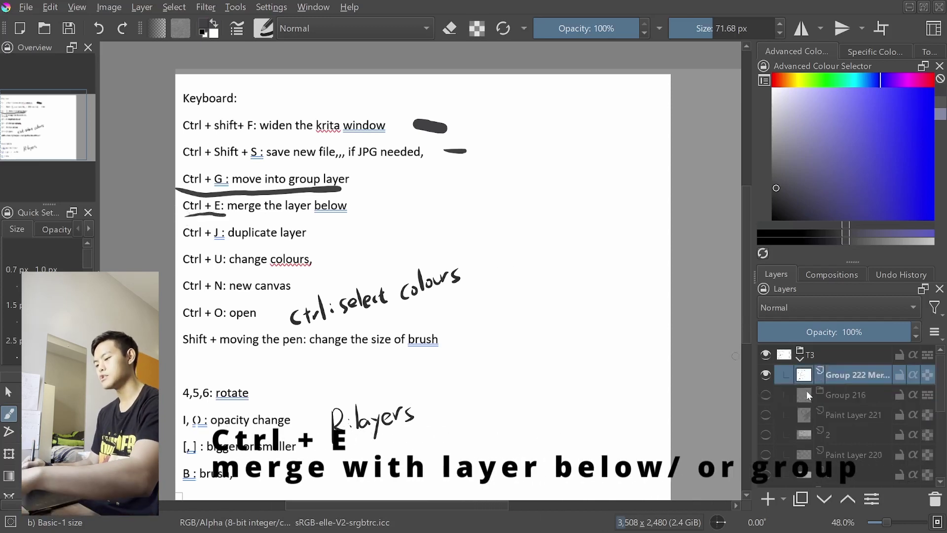
key(ctrl+z)
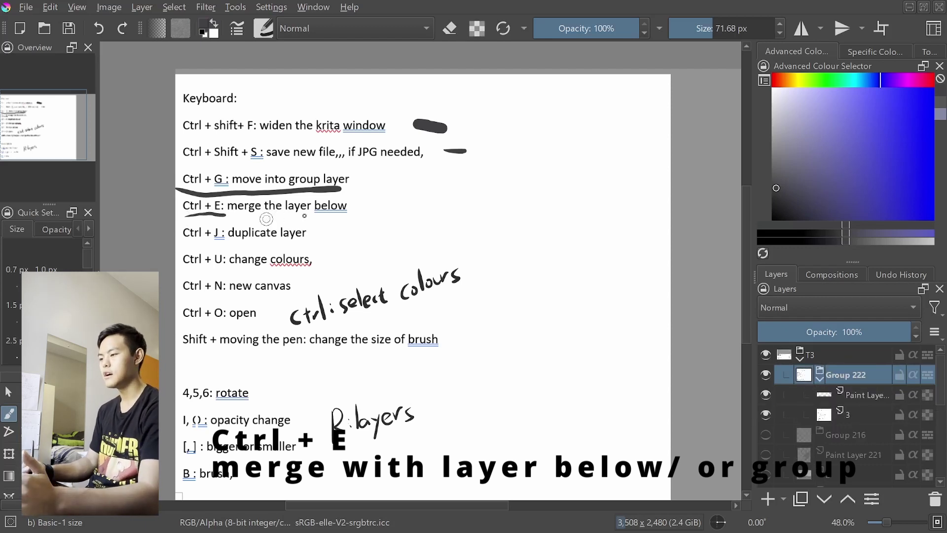
Step: Merge the paint layer inside Group 222 with layer 3, check the layer's merge option, and undo the merge
click(862, 398)
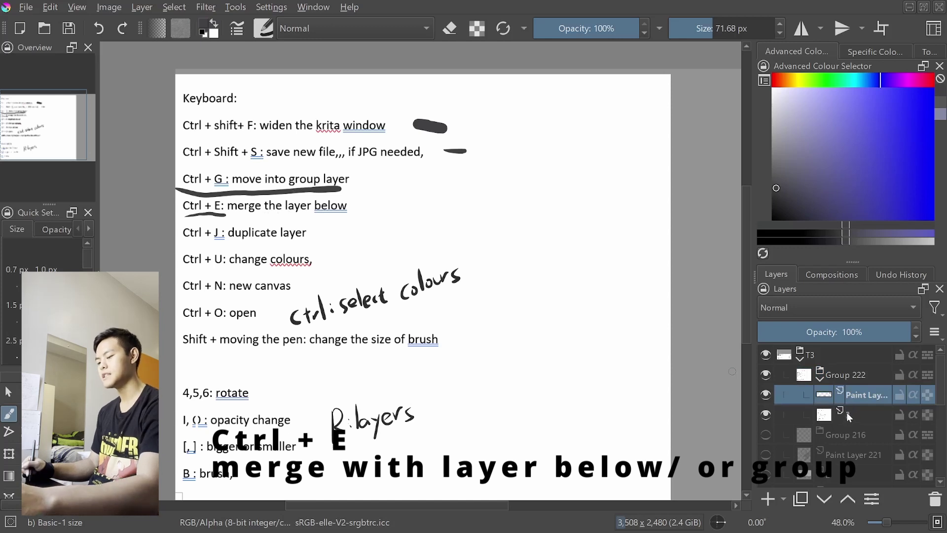
key(ctrl+e)
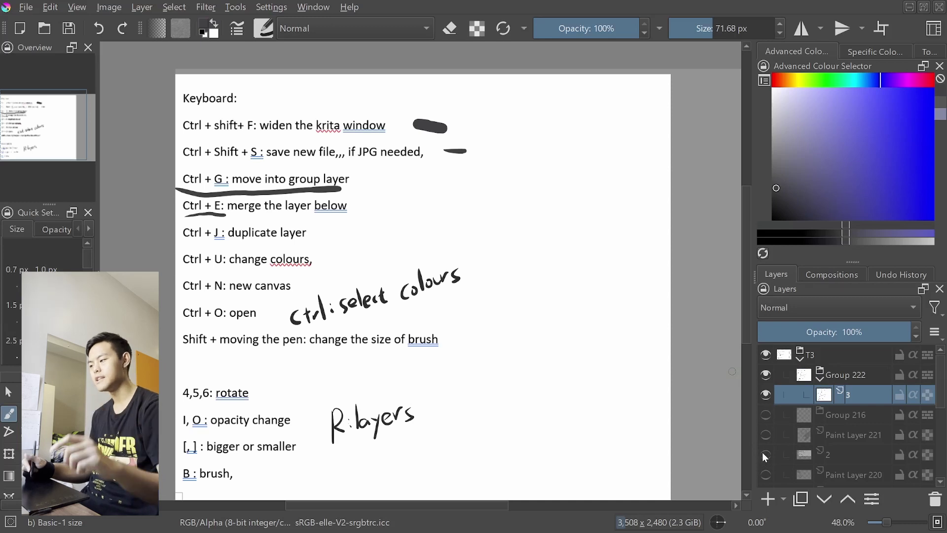
right_click(852, 397)
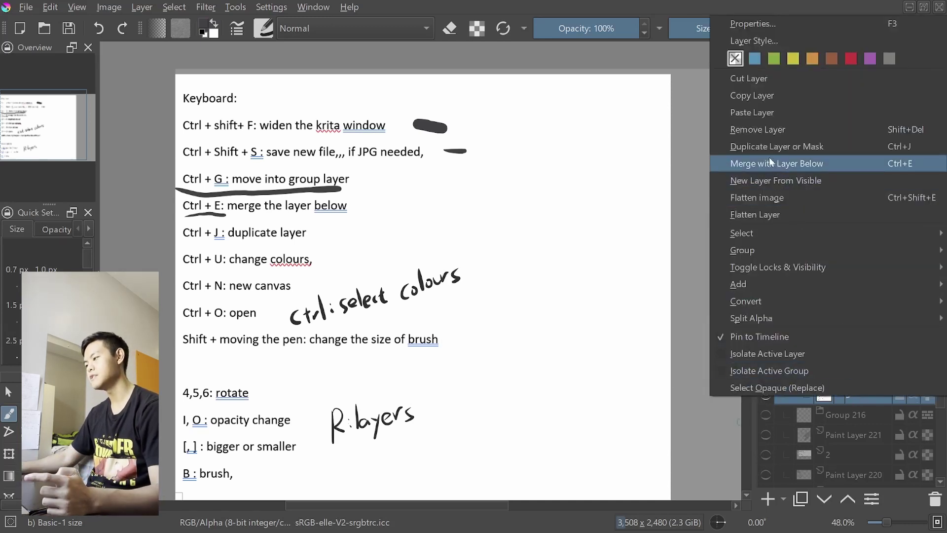
click(698, 156)
key(Insert)
Step: Underline the "duplicate layer" note and duplicate the paint layer inside Group 222
drag(177, 242, 263, 247)
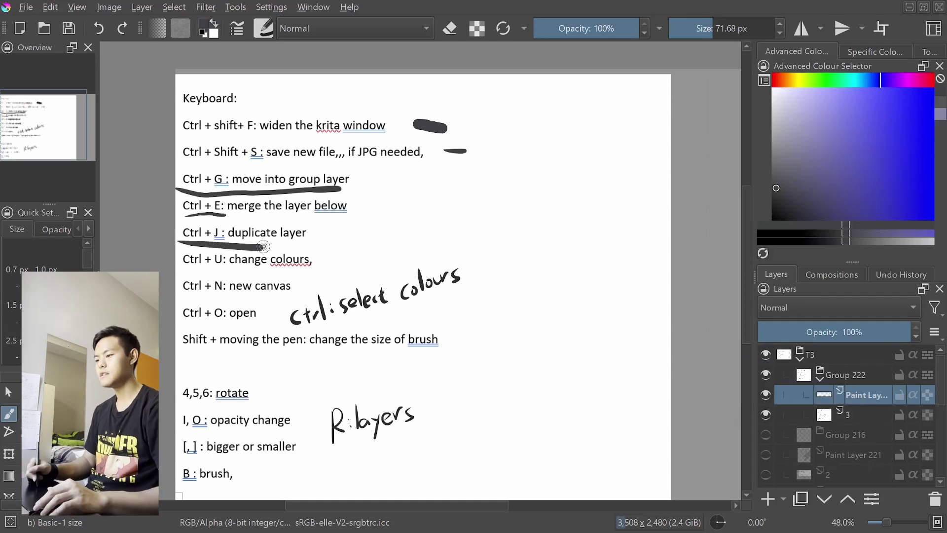
key(ctrl+j)
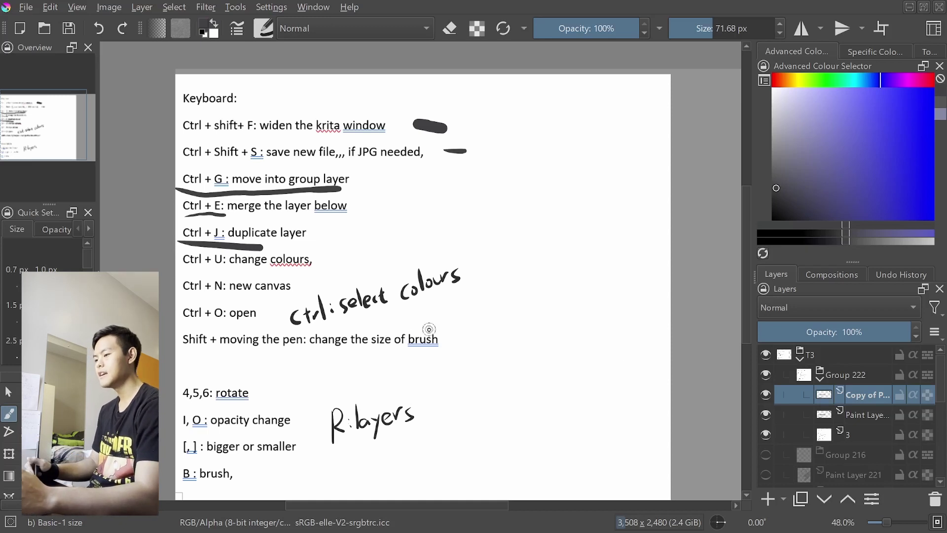
Step: Underline the "change colours" note and paint a filled dark circle beside the notes on a new paint layer
drag(182, 271, 295, 272)
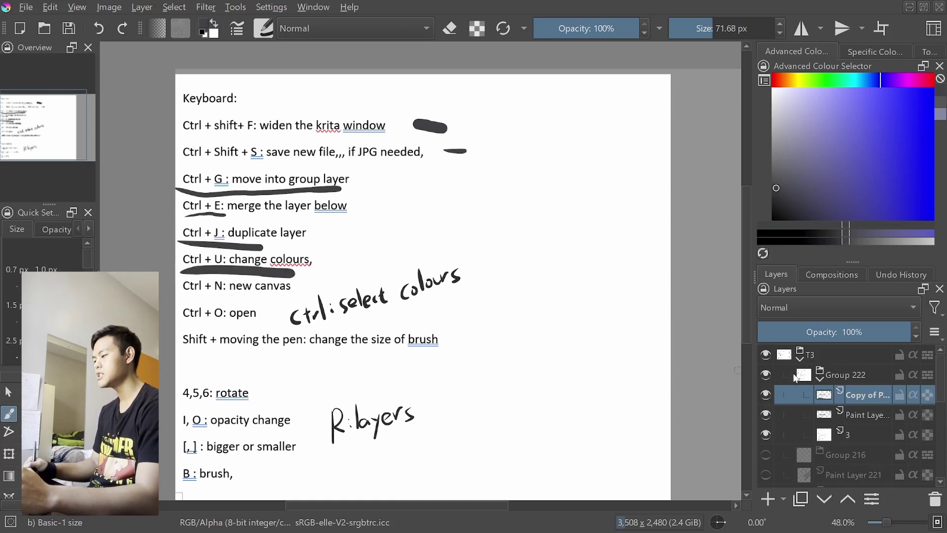
key(Insert)
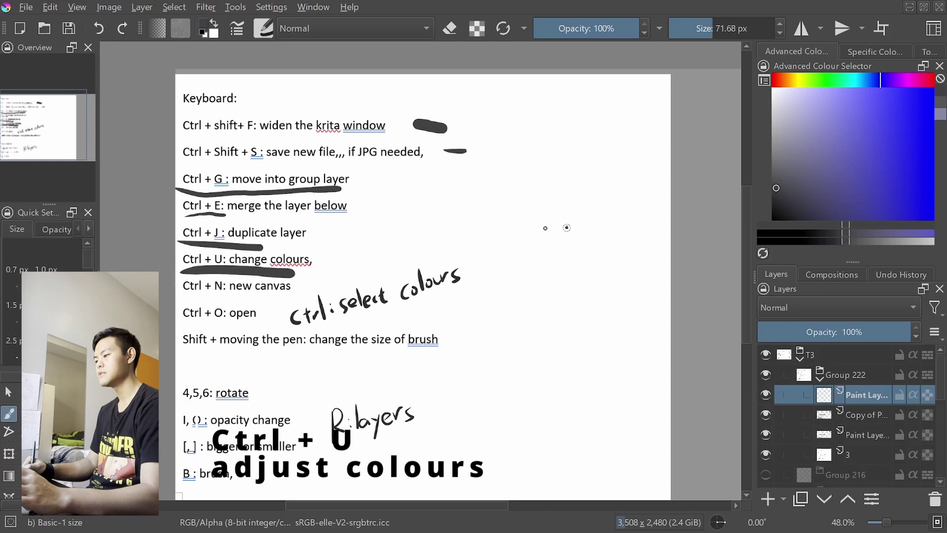
mouse_move(567, 227)
mouse_down()
mouse_move(558, 198)
mouse_move(577, 229)
mouse_move(545, 207)
mouse_up()
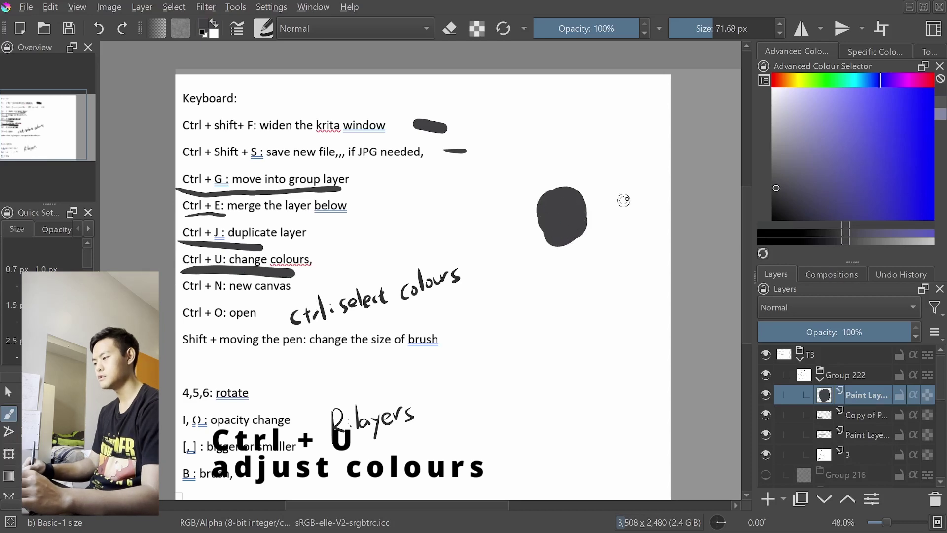
Step: Try an HSV/HSL adjustment on the dark circle with saturation 88, hue 59 and lightness 81, and discard it
key(ctrl+u)
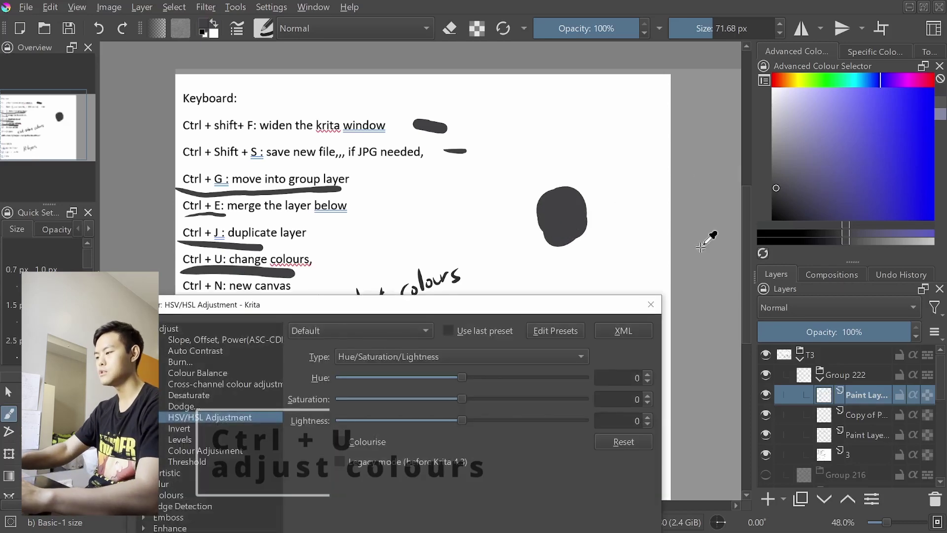
drag(462, 397, 558, 401)
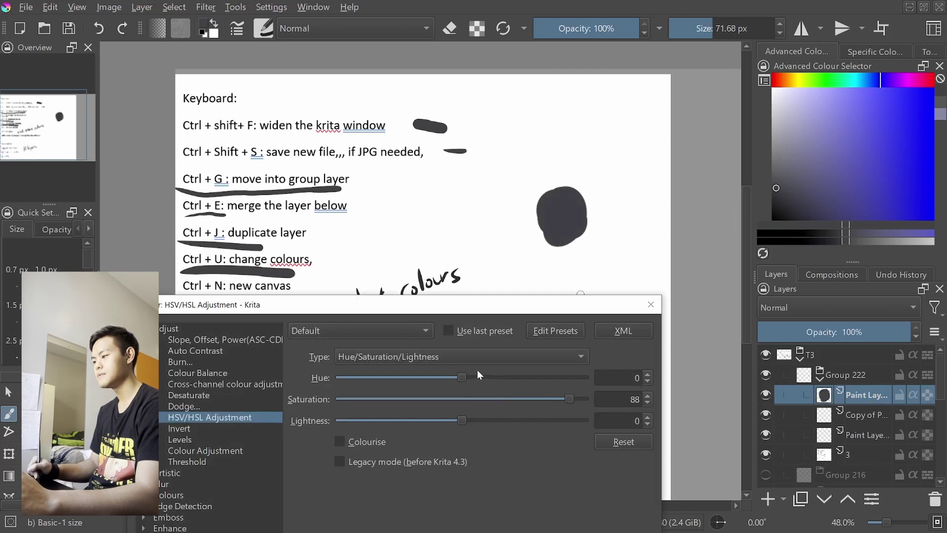
drag(478, 374, 542, 368)
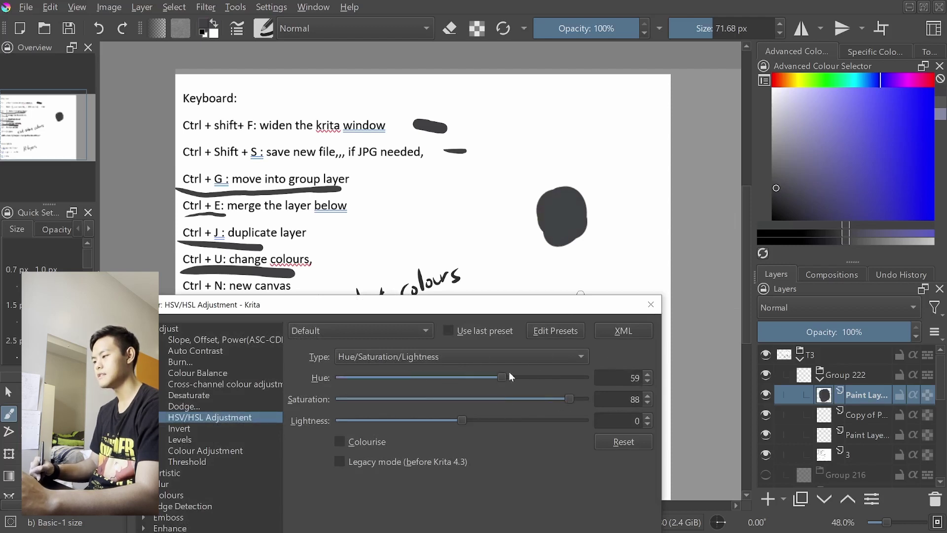
drag(466, 420, 563, 421)
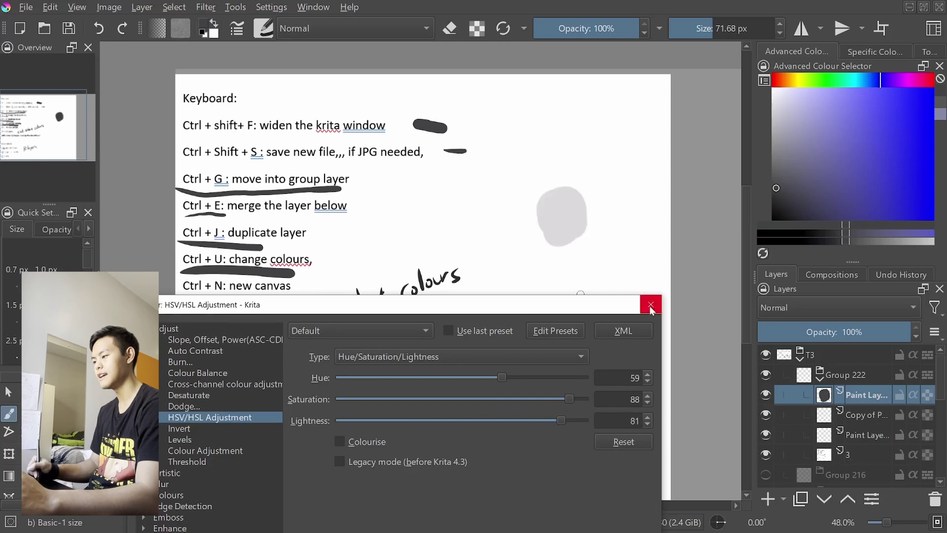
click(651, 306)
Step: Paint a small filled blue blob below the dark circle, preview an HSV/HSL adjustment on it and discard the adjustment
click(868, 170)
mouse_move(614, 259)
mouse_down()
mouse_move(612, 284)
mouse_move(601, 272)
mouse_up()
key(ctrl+u)
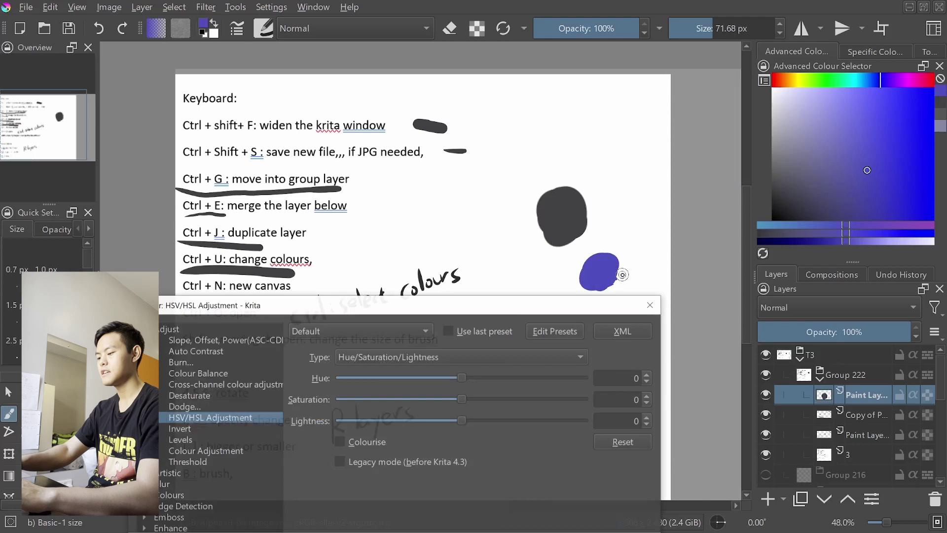
drag(462, 377, 483, 384)
drag(462, 398, 534, 418)
click(651, 305)
Step: Sample the dark grey, underline the "new canvas" note, and bring up the new document dialog and dismiss it
ctrl+click(214, 273)
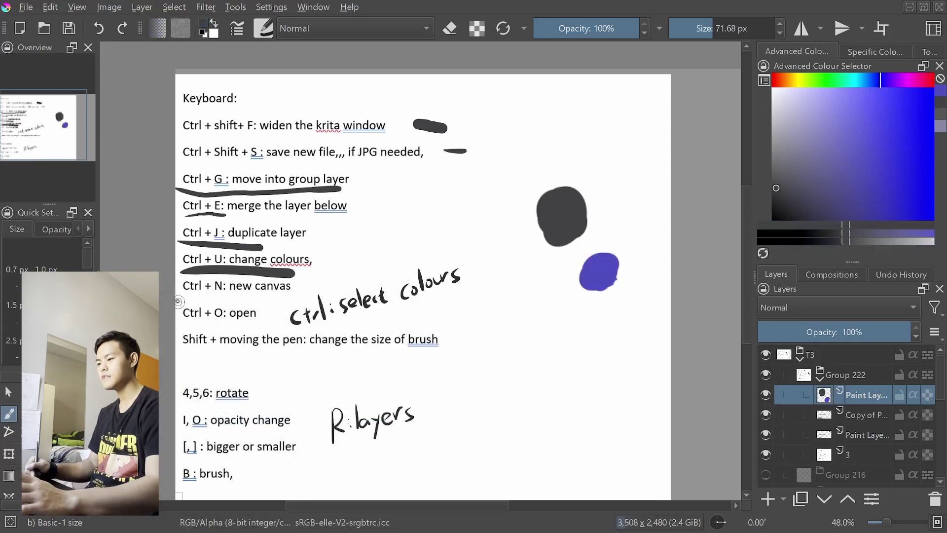
drag(177, 293, 295, 300)
key(ctrl+n)
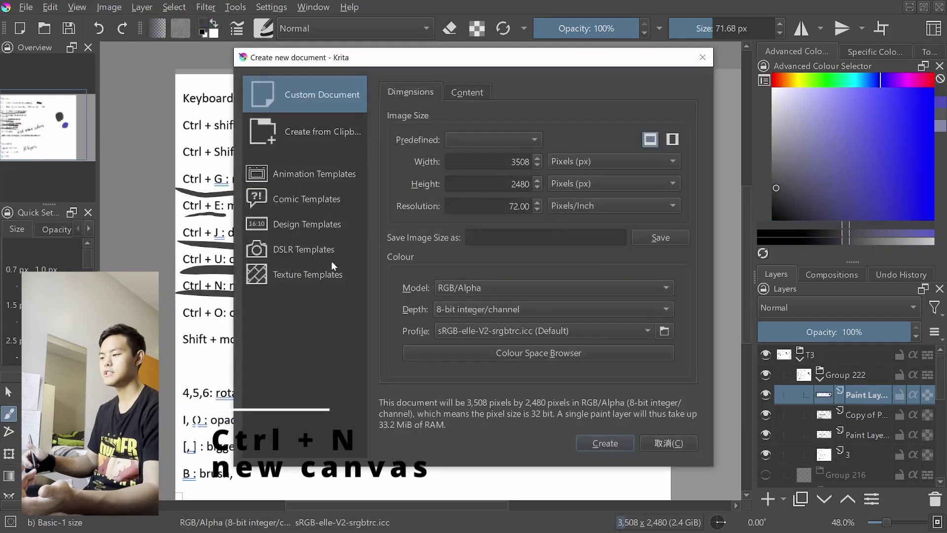
click(702, 58)
Step: Underline the start of the "open" note, and bring up the file opening dialog and dismiss it
drag(184, 320, 222, 318)
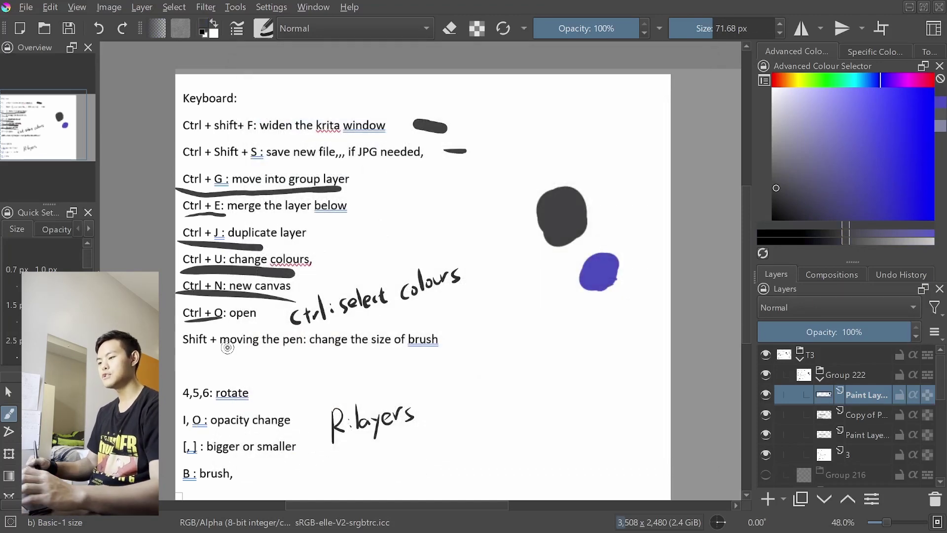
key(ctrl+o)
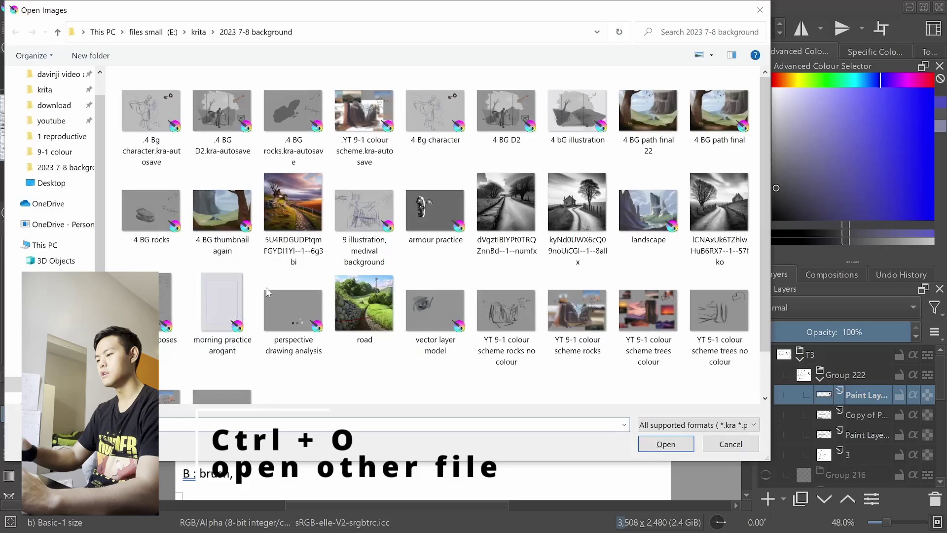
click(760, 10)
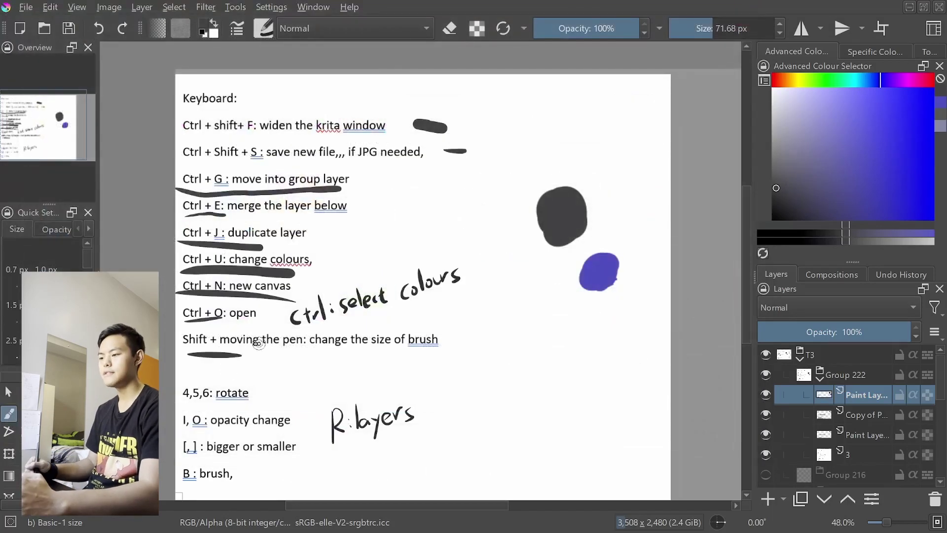
Step: Draw two opposing diagonal arrows beside the notes, and paint a large and a small blob with the brush resized to about 154 and 44 px
drag(488, 387, 551, 326)
drag(543, 321, 554, 337)
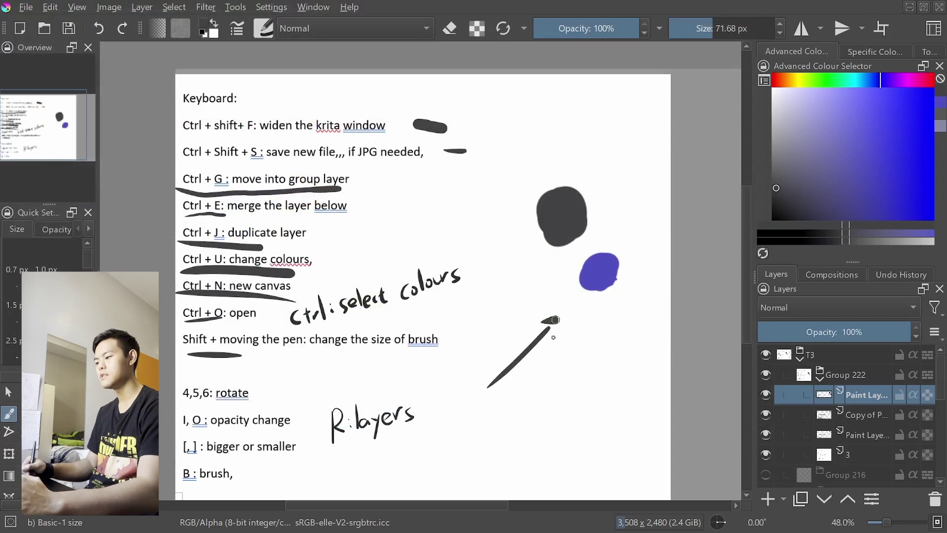
shift+drag(526, 412, 555, 412)
mouse_move(605, 334)
mouse_down()
mouse_move(613, 347)
mouse_move(620, 328)
mouse_up()
mouse_move(569, 368)
shift+mouse_down()
mouse_move(498, 401)
mouse_move(523, 403)
shift+mouse_up()
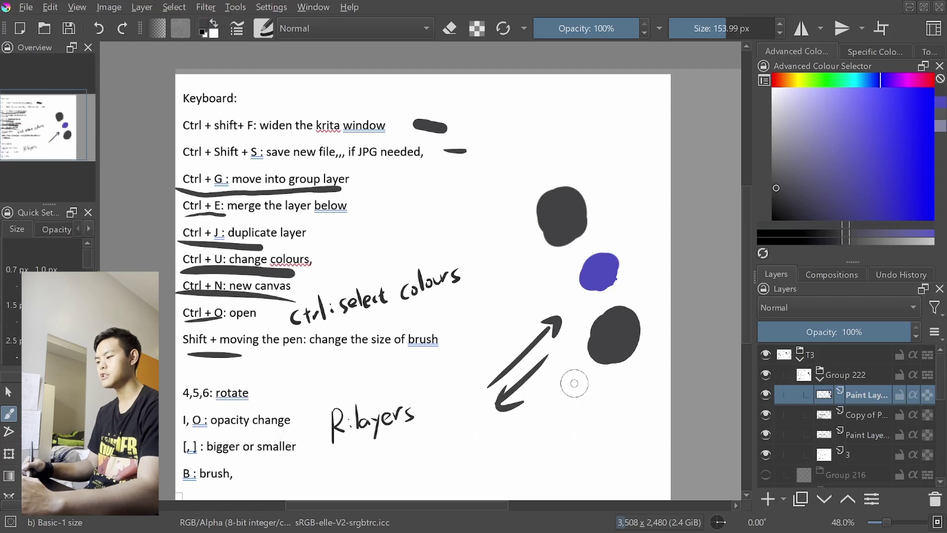
mouse_move(571, 381)
mouse_down()
mouse_move(528, 415)
mouse_move(549, 415)
mouse_up()
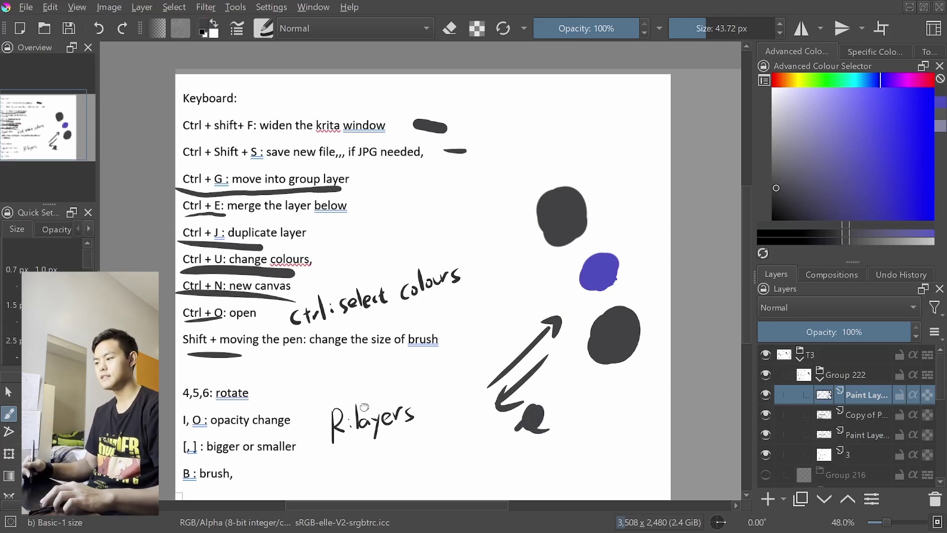
Step: Draw a corner-shaped line above and beside the block of notes from "rotate" to "brush", redoing the first attempt
drag(364, 408, 399, 334)
mouse_move(215, 314)
mouse_down()
mouse_move(458, 314)
mouse_move(468, 437)
mouse_up()
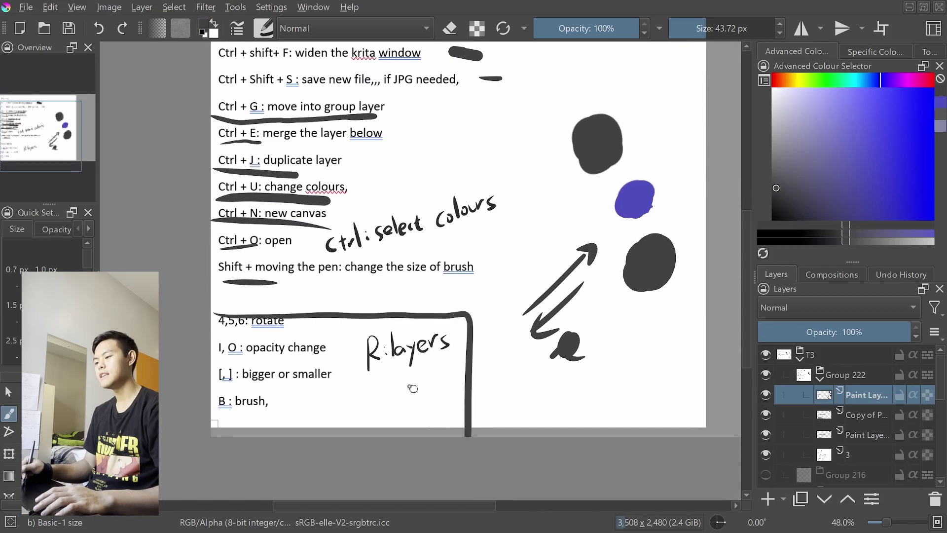
key(ctrl+z)
mouse_move(212, 302)
mouse_down()
mouse_move(431, 334)
mouse_move(436, 400)
mouse_up()
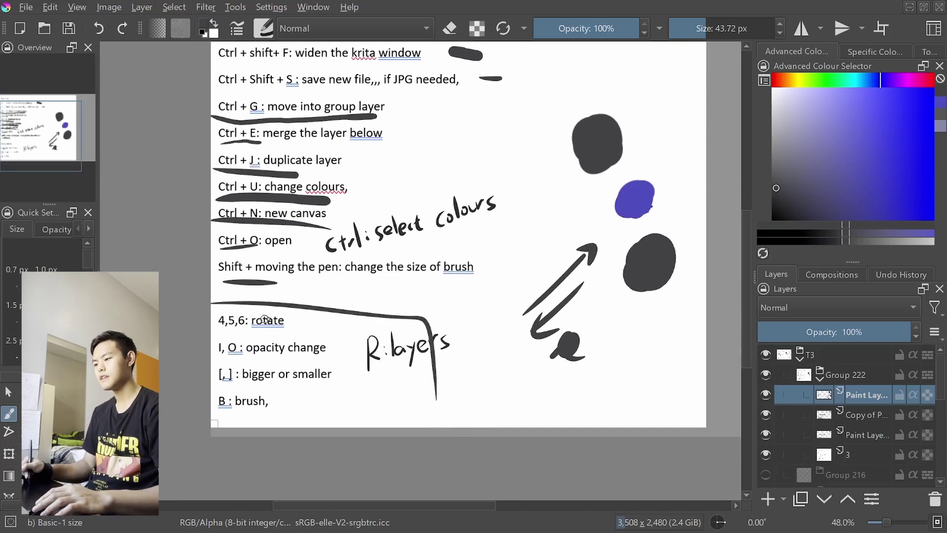
Step: Rotate the canvas view to -30° and beyond, reset it, rotate it to 60°, and return it to the original angle
key(6)
key(6)
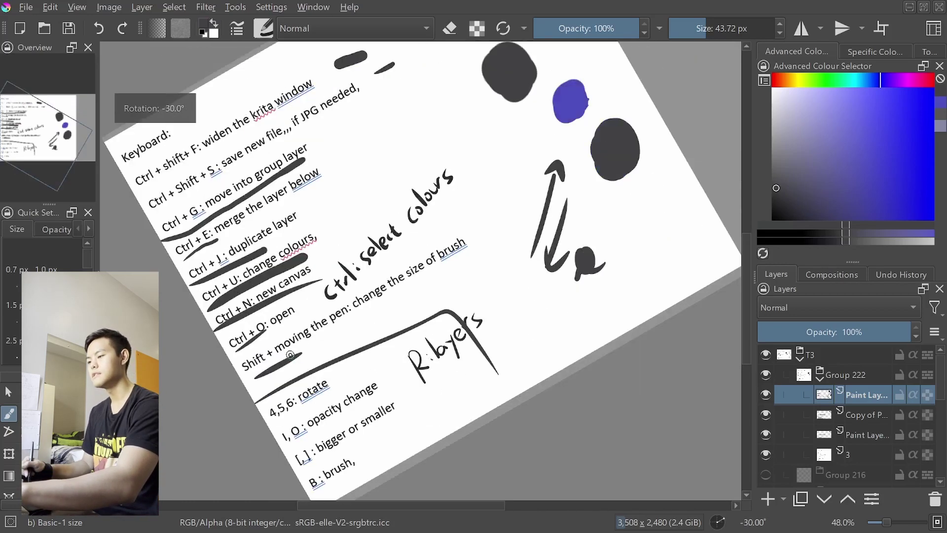
key(6)
key(6)
key(5)
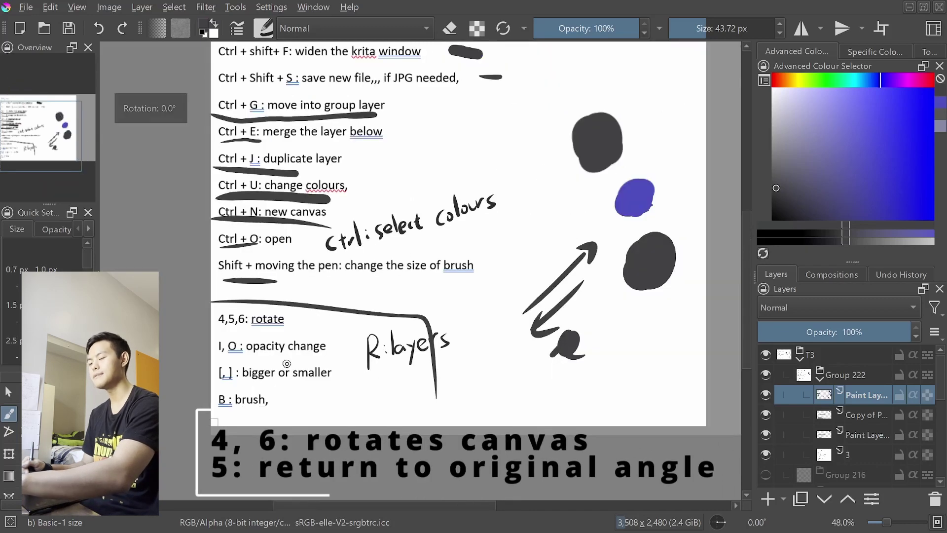
key(6)
key(6)
key(6)
key(6)
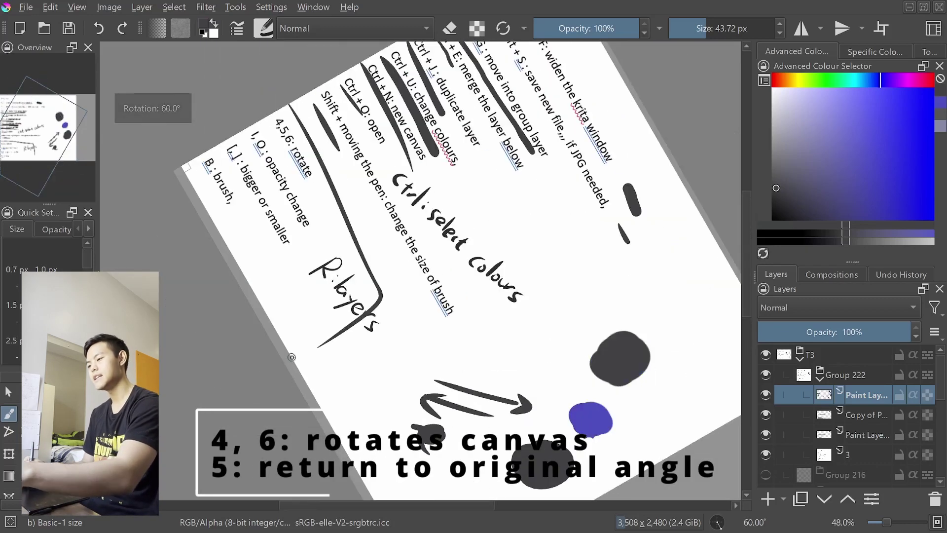
key(5)
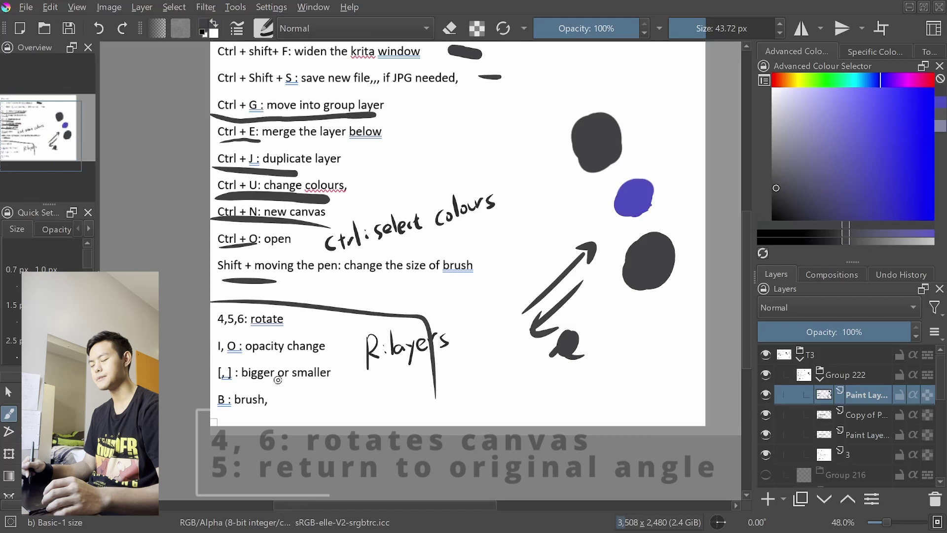
Step: Underline the "opacity change" note, reduce the brush opacity to 70% and paint diagonal strokes beside the upper dark circle
drag(230, 362, 283, 354)
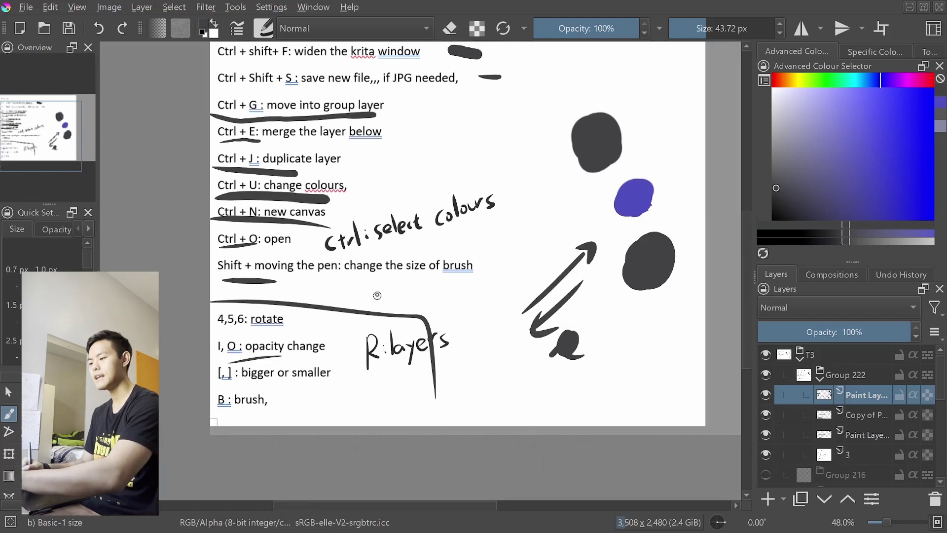
key(i)
key(i)
key(i)
key(i)
key(i)
key(i)
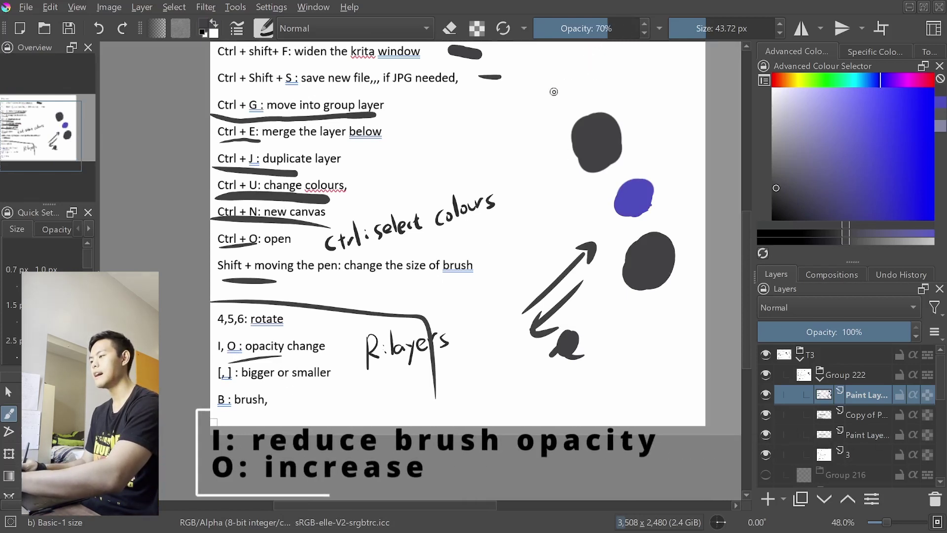
mouse_move(545, 73)
mouse_down()
mouse_move(511, 181)
mouse_move(548, 74)
mouse_move(512, 177)
mouse_move(542, 140)
mouse_move(562, 85)
mouse_move(522, 209)
mouse_move(524, 243)
mouse_up()
Step: Raise the brush opacity to 100% and underline the brackets in the "bigger or smaller" note
key(o)
key(o)
key(o)
key(o)
key(o)
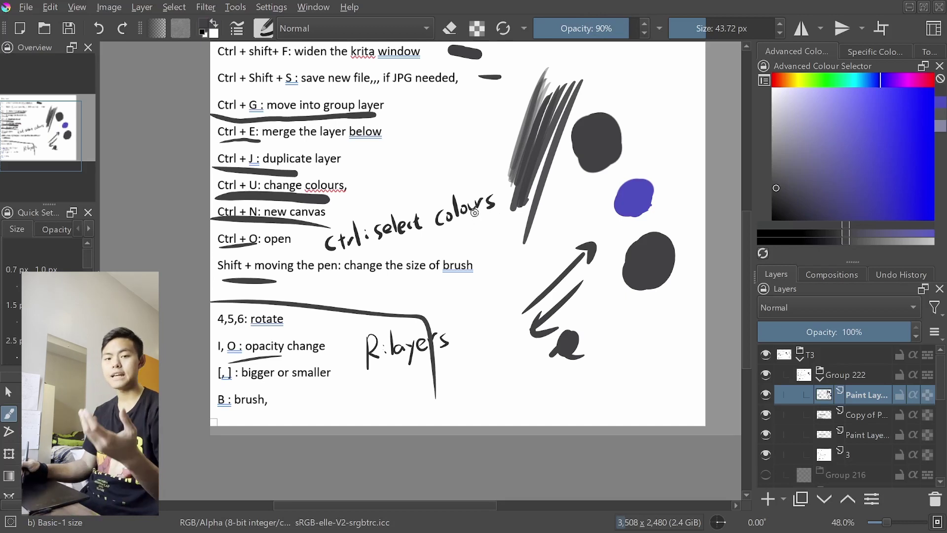
key(o)
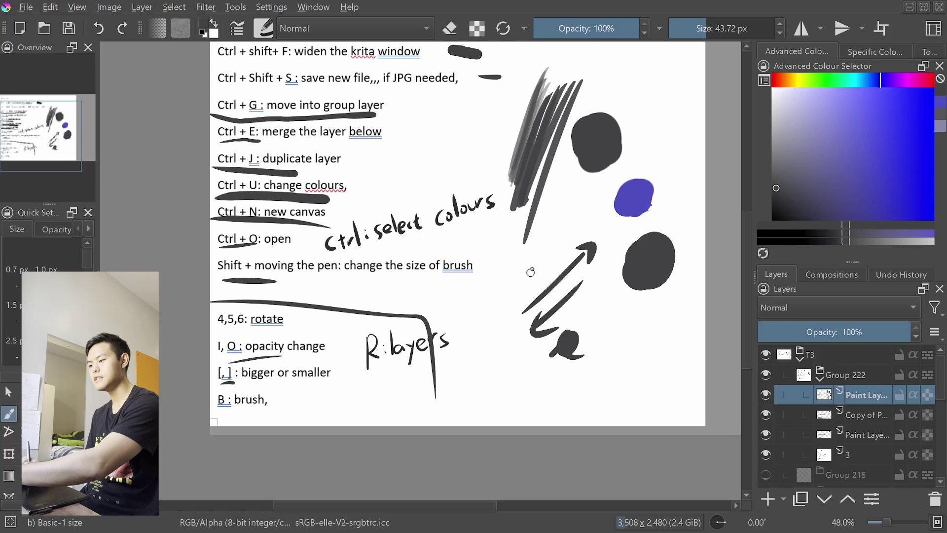
Step: Reduce the brush size to 24 px and paint a small looping scribble below the arrows
key(bracketleft)
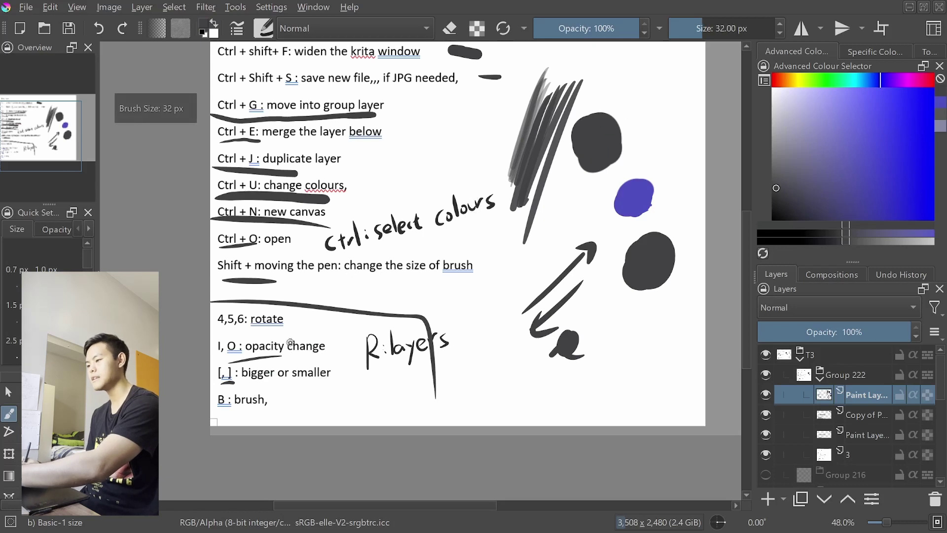
key(bracketleft)
key(bracketleft)
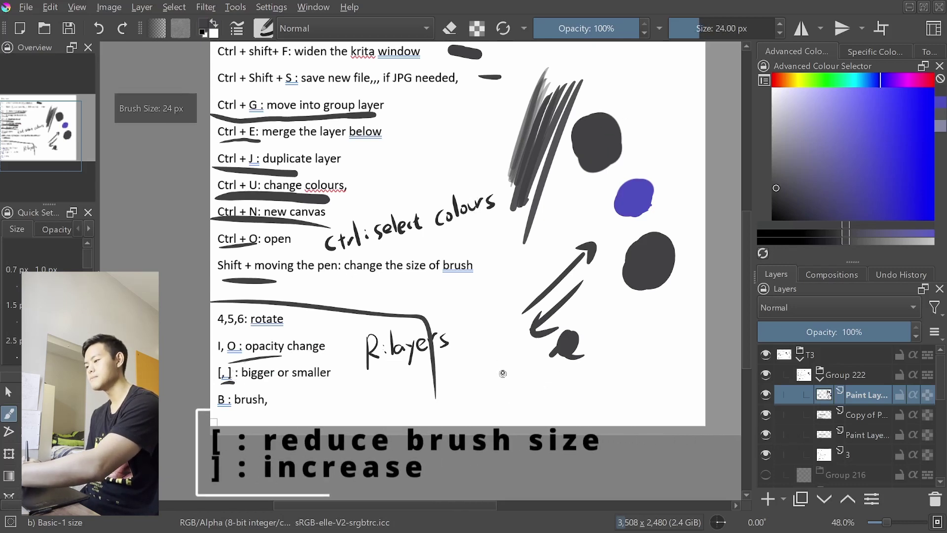
mouse_move(495, 365)
mouse_down()
mouse_move(519, 396)
mouse_move(570, 396)
mouse_up()
Step: Increase the brush size to 126 px and paint a filled dark blob beside the small scribble
key(bracketright)
key(bracketright)
key(bracketright)
key(bracketright)
key(bracketright)
key(bracketright)
key(bracketright)
key(bracketright)
key(bracketright)
key(bracketright)
key(bracketright)
key(bracketright)
key(bracketright)
key(bracketright)
key(bracketright)
key(bracketright)
key(bracketright)
key(bracketright)
key(bracketright)
key(bracketright)
key(bracketright)
key(bracketright)
key(bracketright)
key(bracketright)
key(bracketright)
key(bracketright)
key(bracketright)
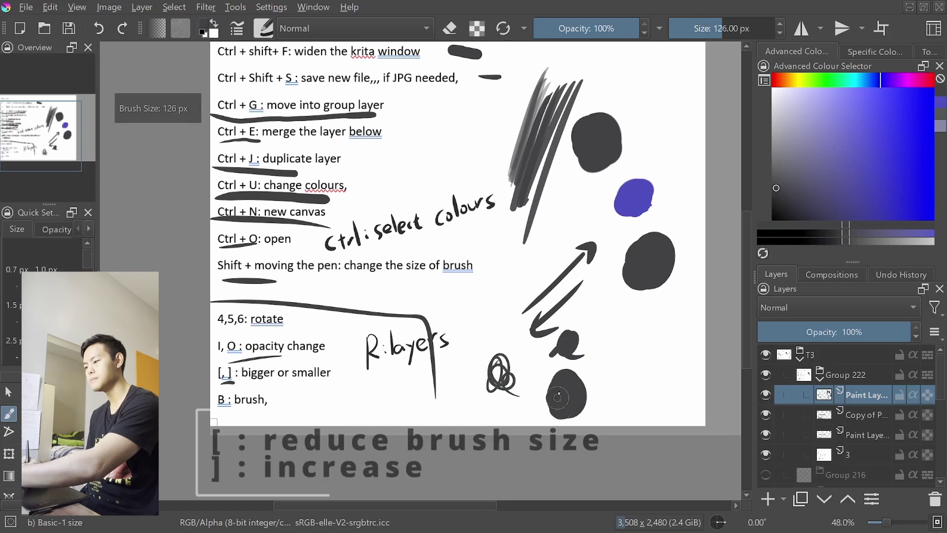
Step: Reduce the brush size to 73 px and switch to freehand selection
key(bracketleft)
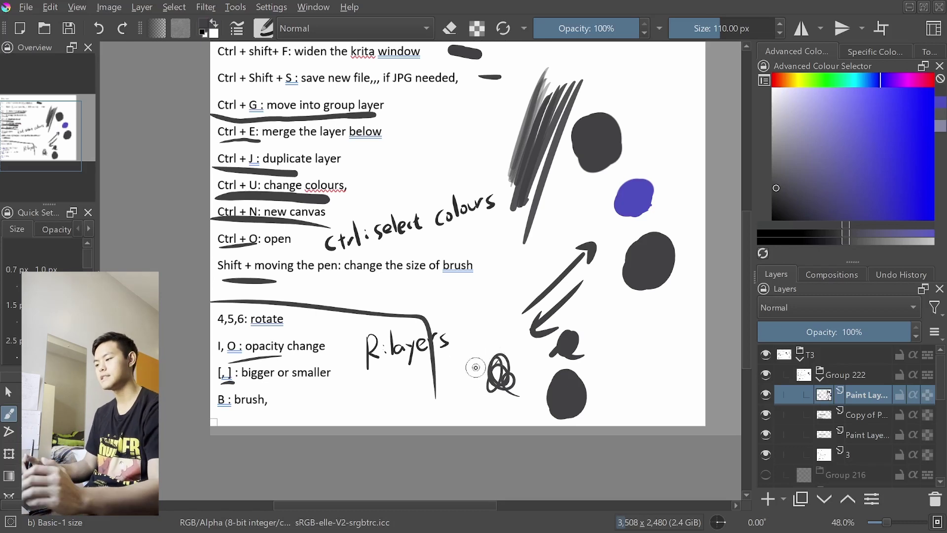
key(bracketleft)
key(bracketleft)
key(bracketleft)
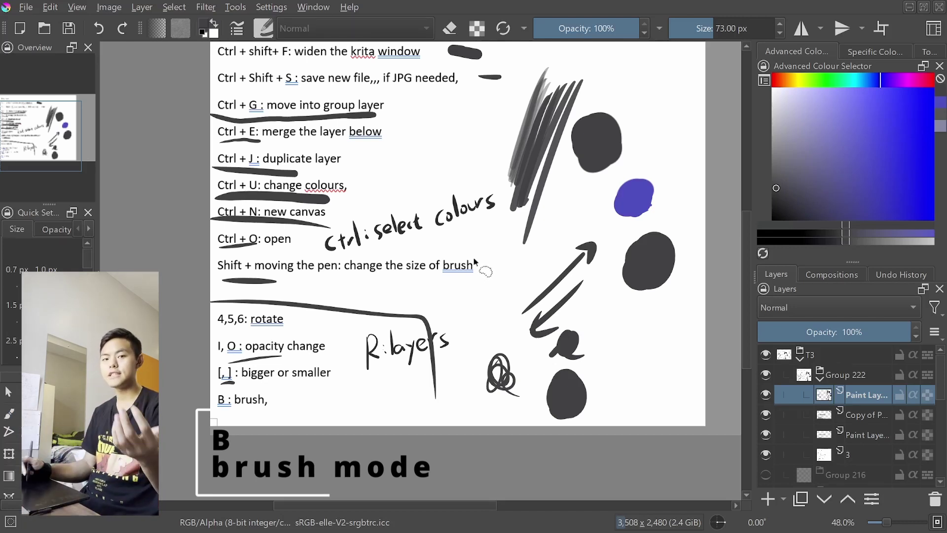
Step: Select the diagonal strokes and upper dark circle with a freehand outline, transform them slightly to the left, apply and deselect
mouse_move(586, 74)
mouse_down()
mouse_move(514, 217)
mouse_move(584, 82)
mouse_move(568, 86)
mouse_up()
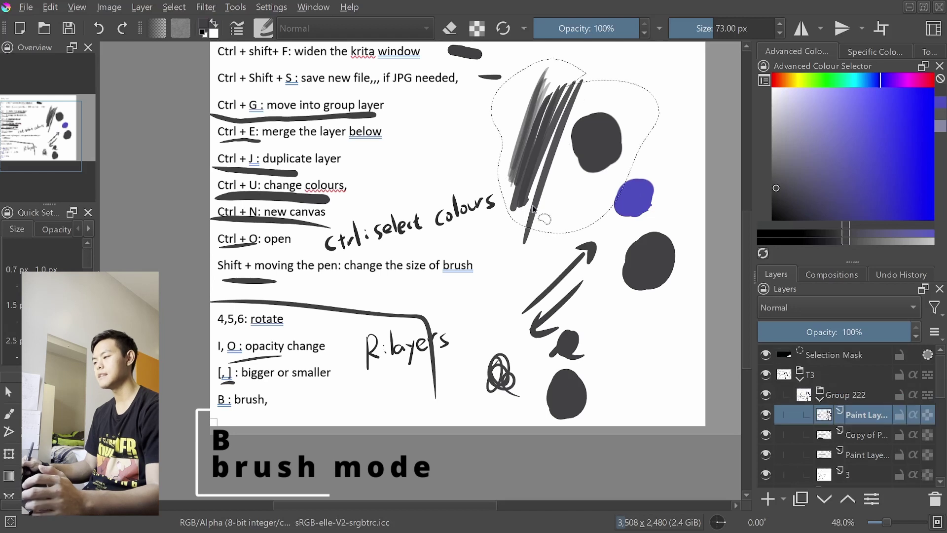
key(ctrl+t)
drag(563, 221, 537, 220)
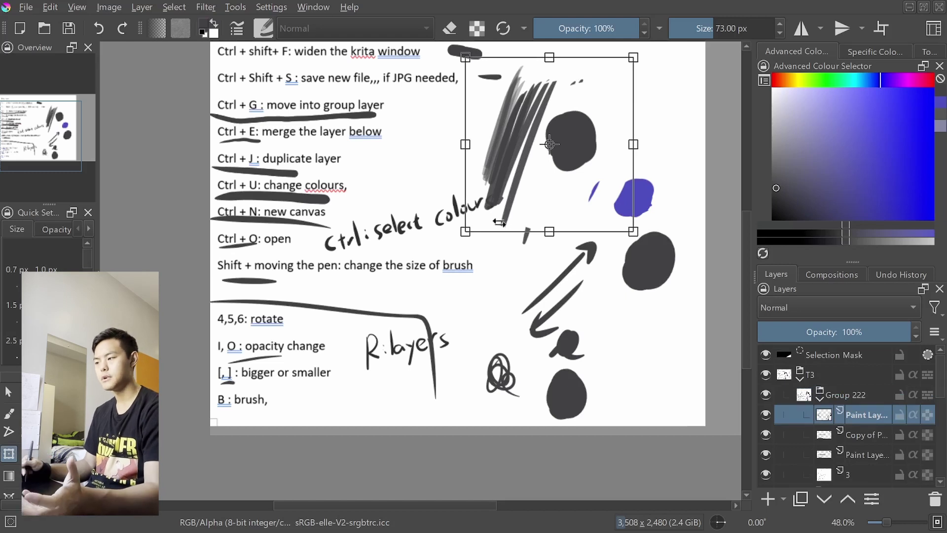
key(Return)
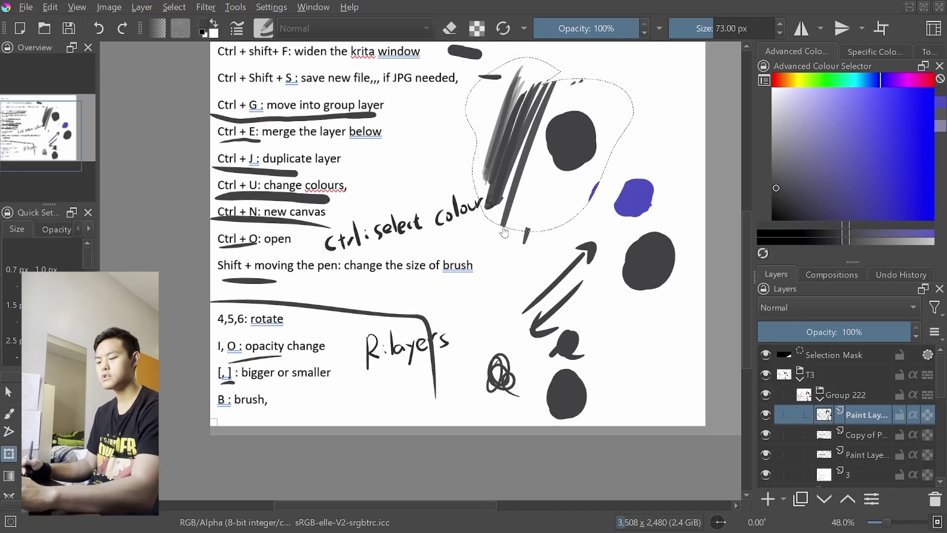
key(ctrl+shift+a)
Step: Return to the Brush tool and paint a curved stroke to the left of the diagonal arrows
key(b)
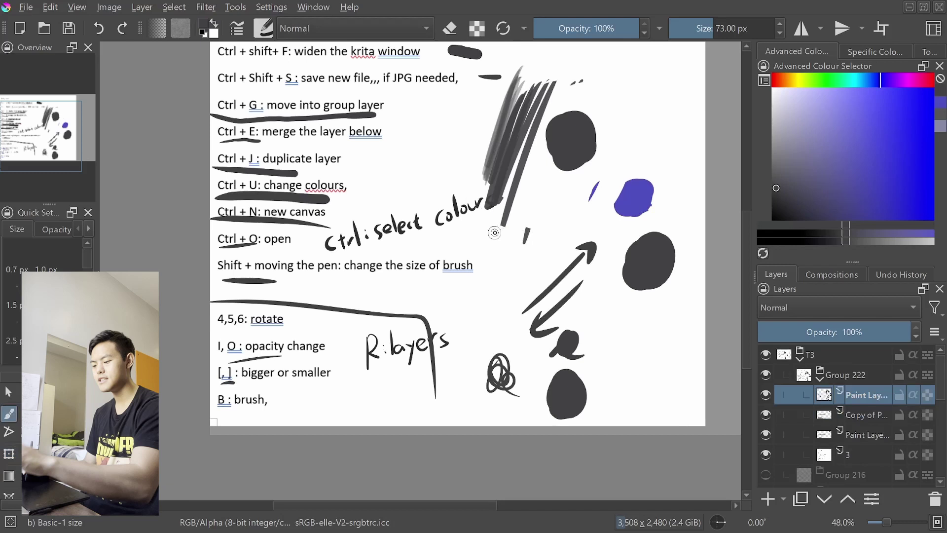
drag(483, 242, 480, 323)
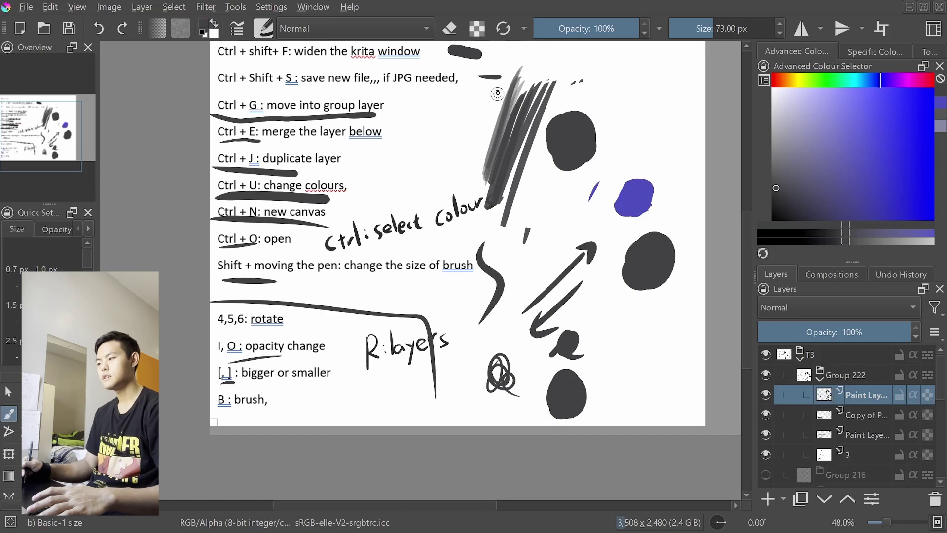
Step: Start transforming the whole paint layer, close the transform and return to the Brush tool
key(ctrl+t)
mouse_move(487, 275)
mouse_down()
mouse_move(483, 336)
mouse_move(493, 271)
mouse_up()
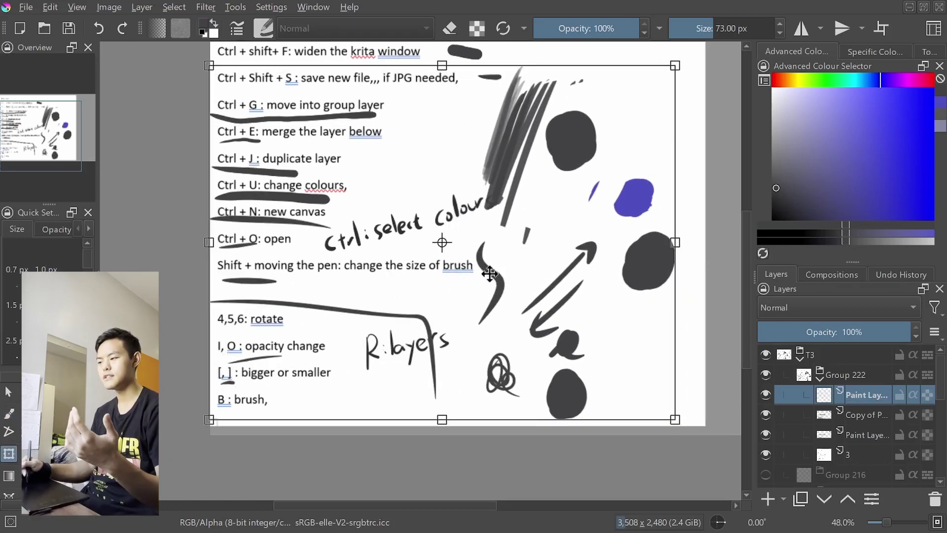
key(Return)
key(b)
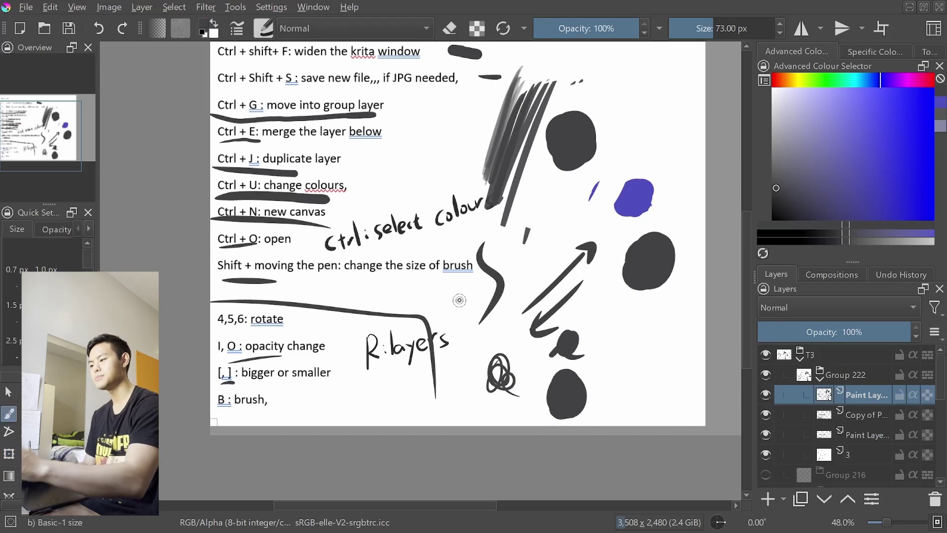
Step: Underline the handwritten "R : layers" note with a thick stroke and pick a layer directly from the canvas
drag(362, 385, 483, 353)
scroll(444, 349, down, 2)
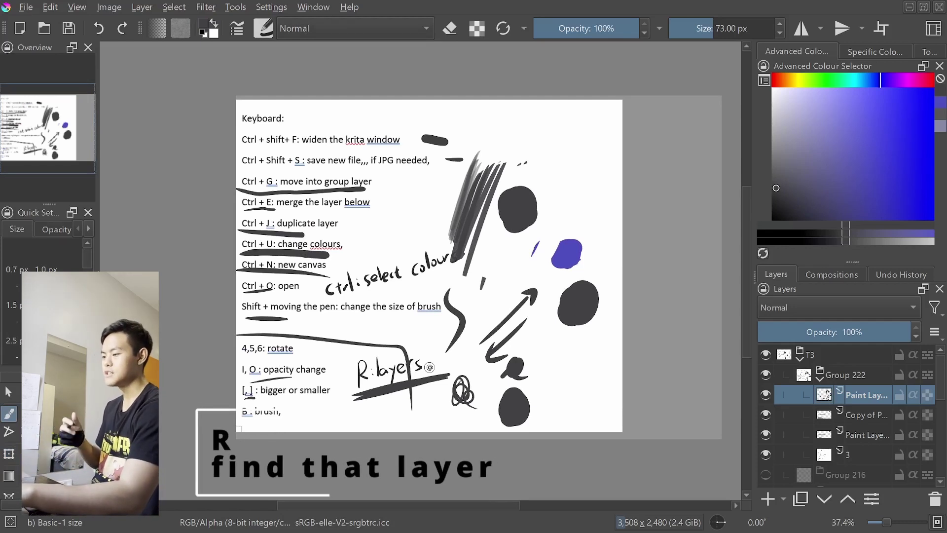
key(r)
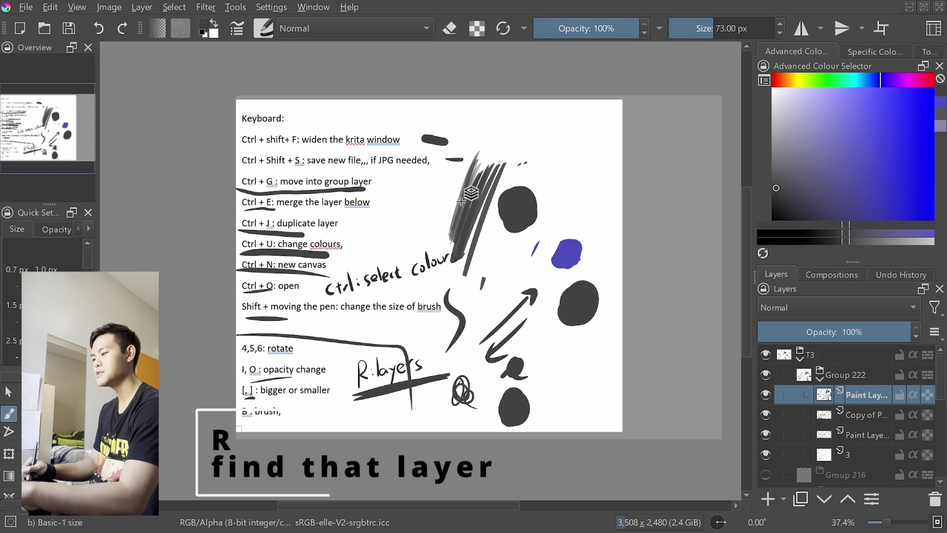
click(418, 279)
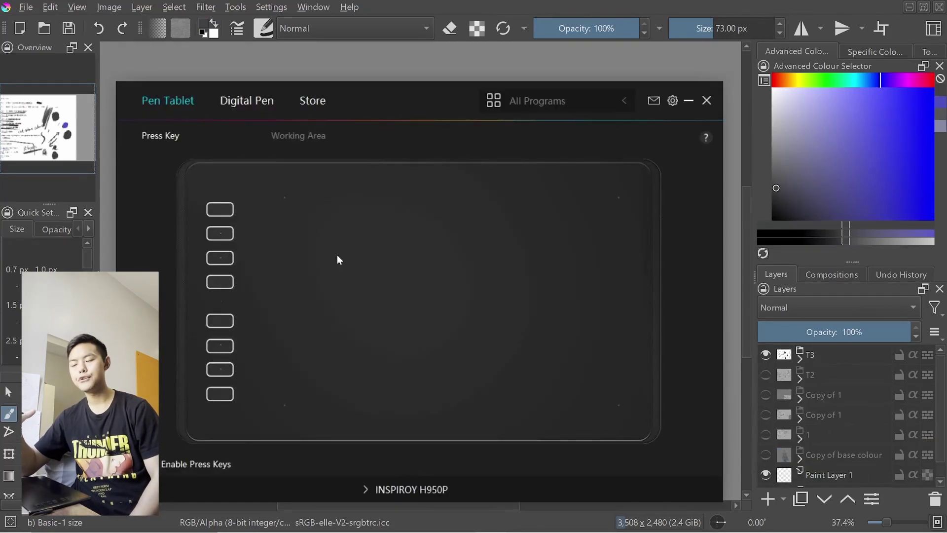
Step: Examine the shortcuts assigned to the tablet's press keys in the Huion Tablet settings
mouse_move(232, 214)
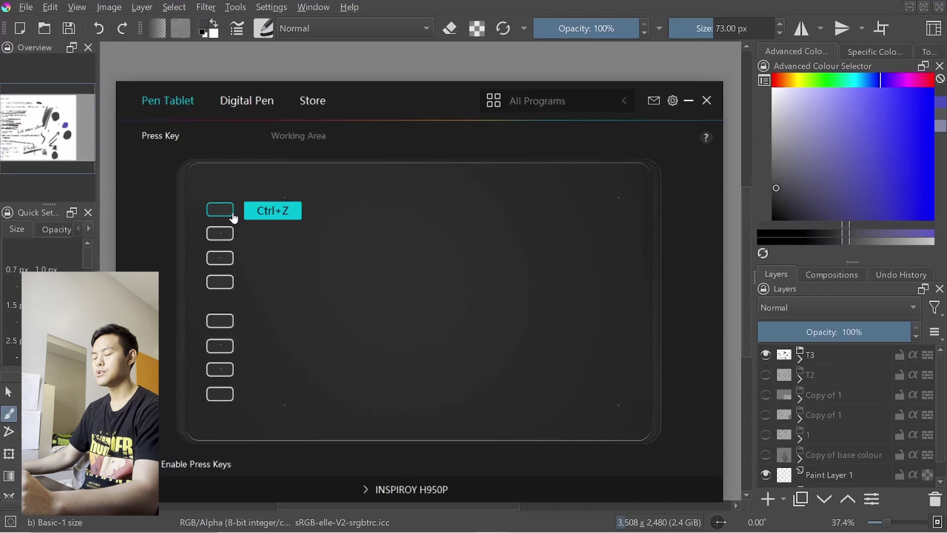
mouse_move(233, 237)
mouse_move(228, 265)
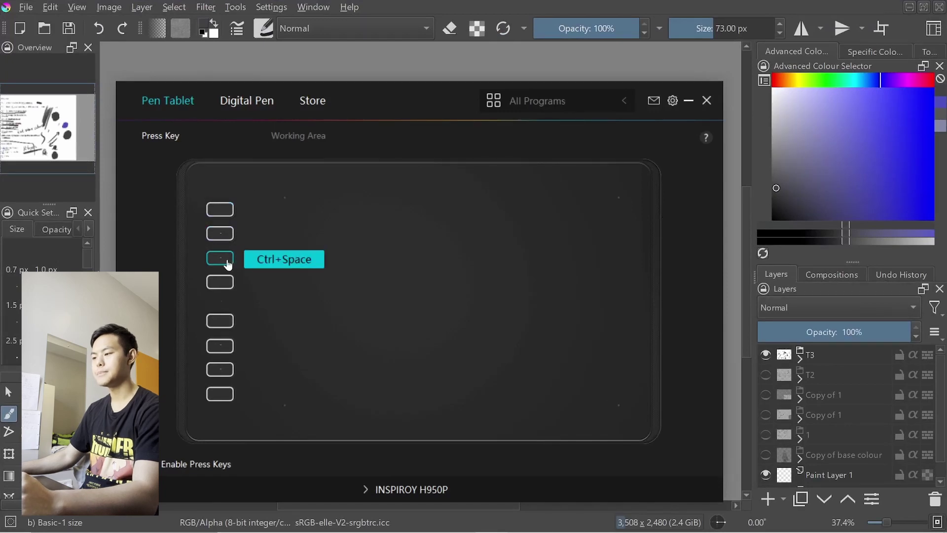
mouse_move(228, 291)
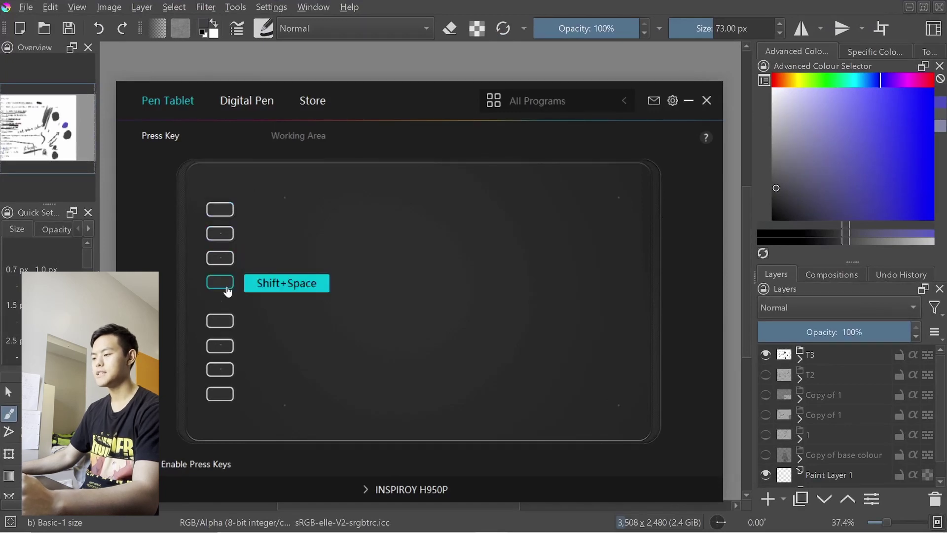
mouse_move(231, 321)
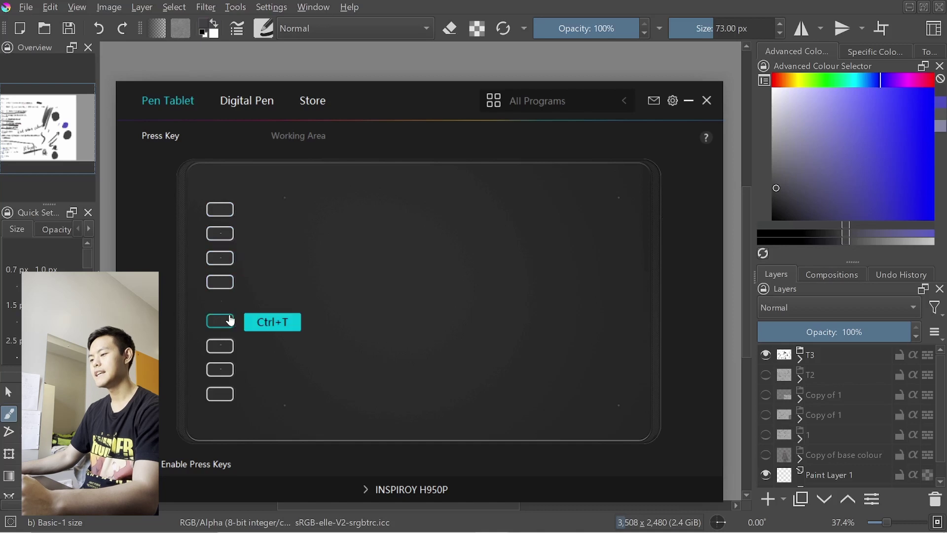
mouse_move(222, 400)
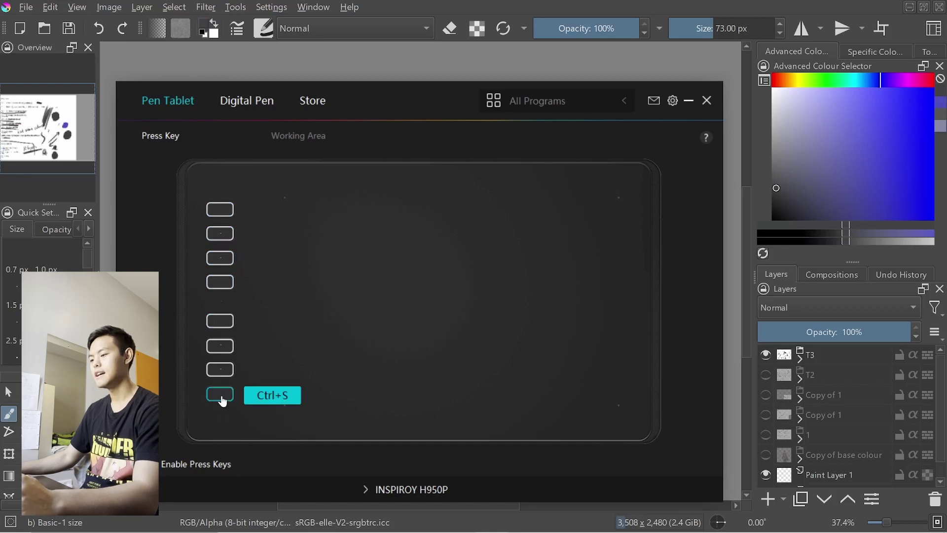
mouse_move(221, 351)
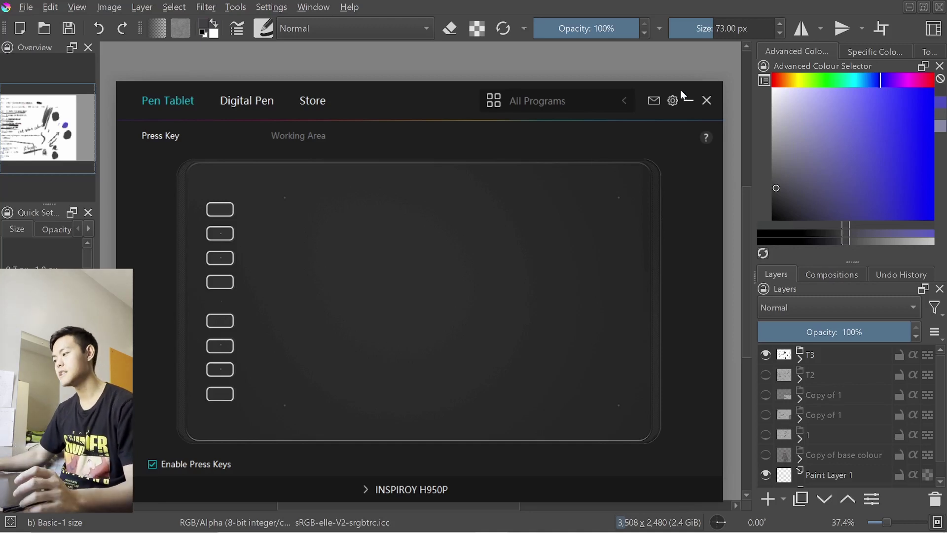
Step: Bring up the "short cut keys krita" document in Word, check it and minimise it to return to Krita
key(super+Tab)
click(334, 290)
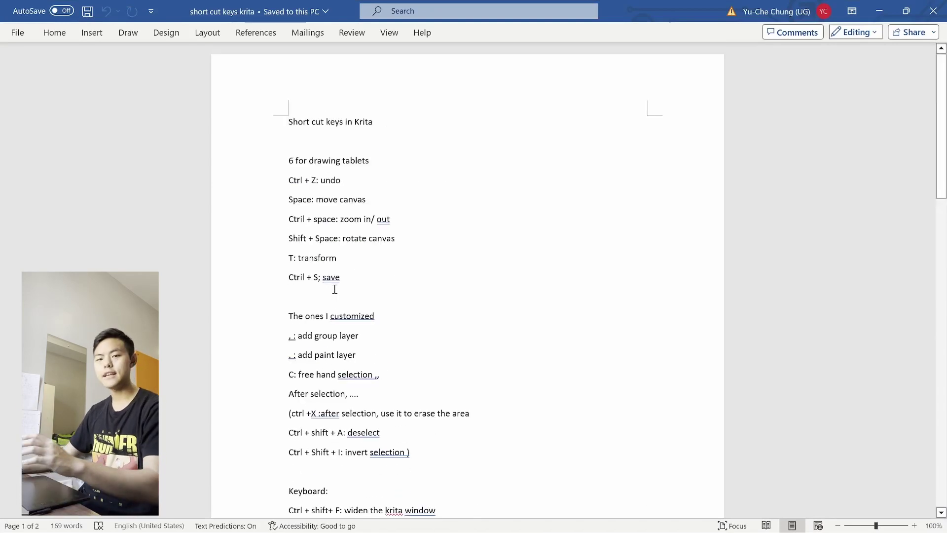
click(879, 10)
Step: Add a new paint layer above the T3 group
key(Insert)
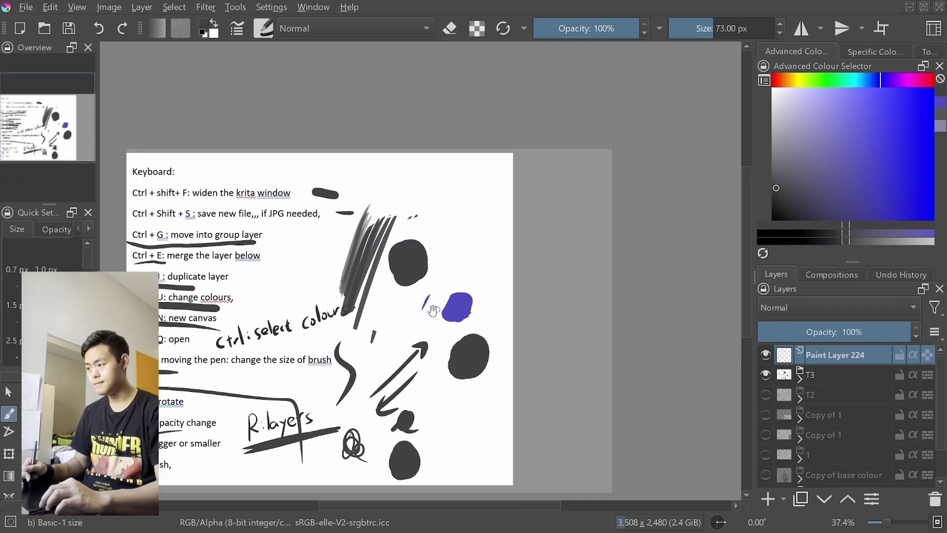
drag(545, 254, 434, 311)
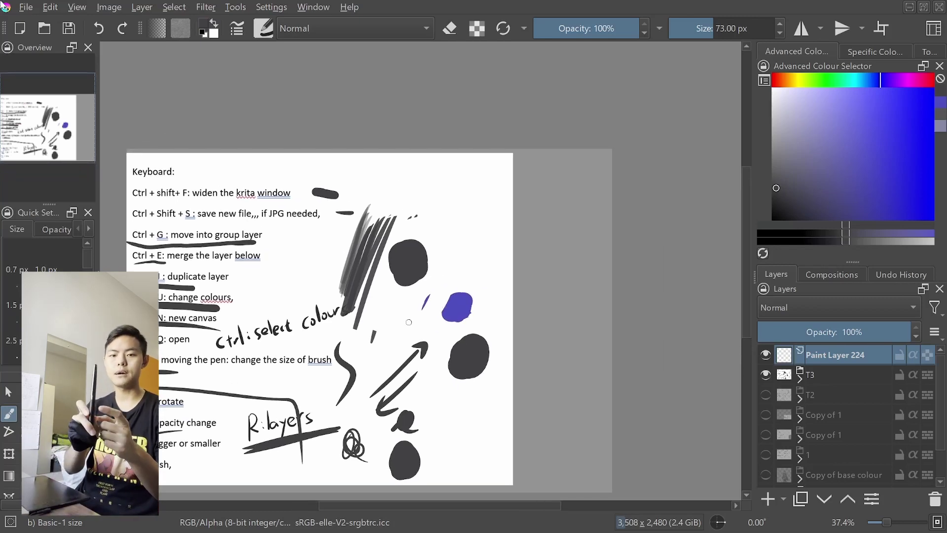
Step: Switch to Huion Tablet, check the function of the digital pen's upper button and minimise the window
key(super+Tab)
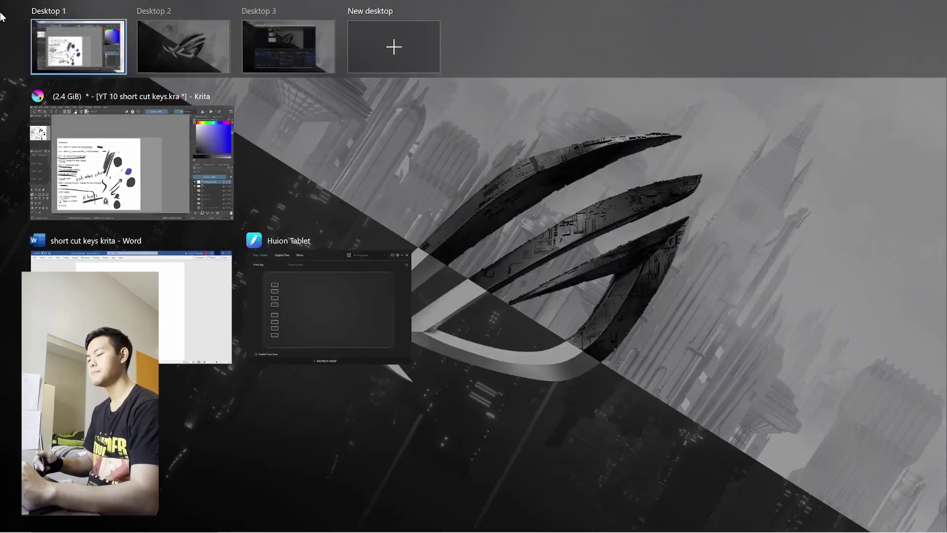
click(326, 296)
click(247, 100)
mouse_move(419, 257)
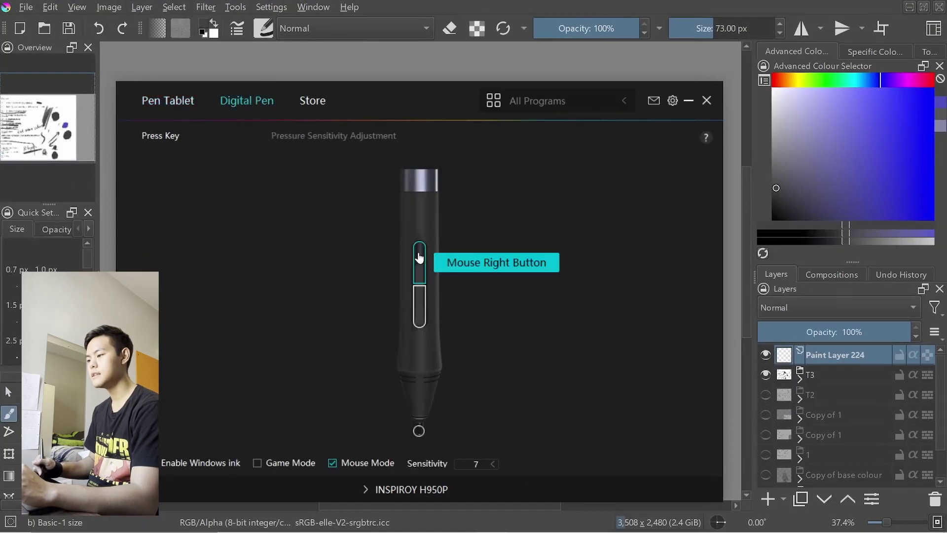
click(689, 101)
Step: Bring up the pop-up palette on the canvas, show the brush presets tagged 1 and choose the Basic-1 size brush
right_click(490, 230)
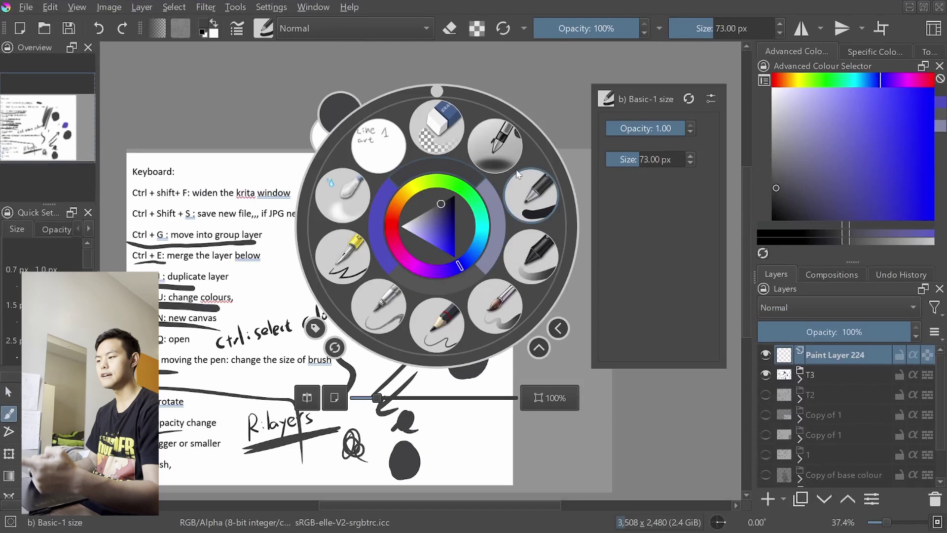
click(315, 327)
click(360, 84)
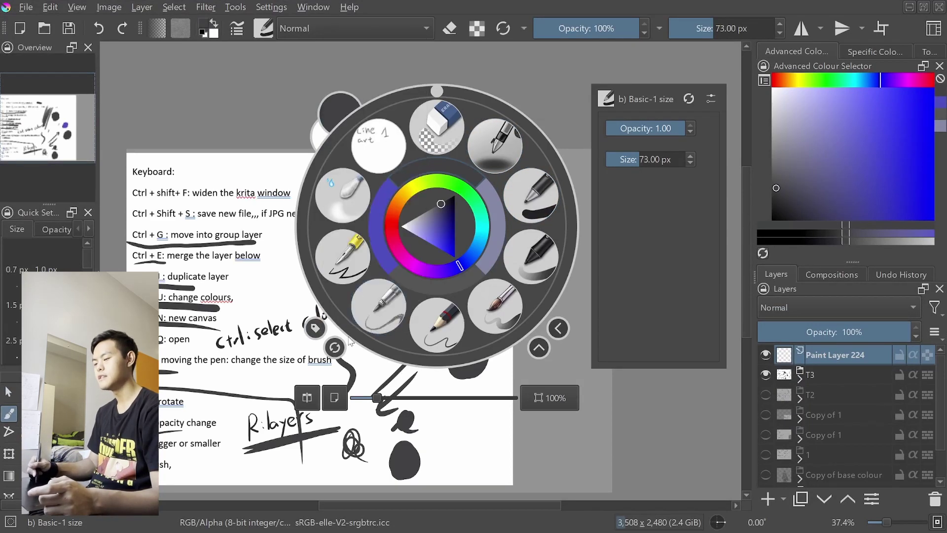
click(316, 328)
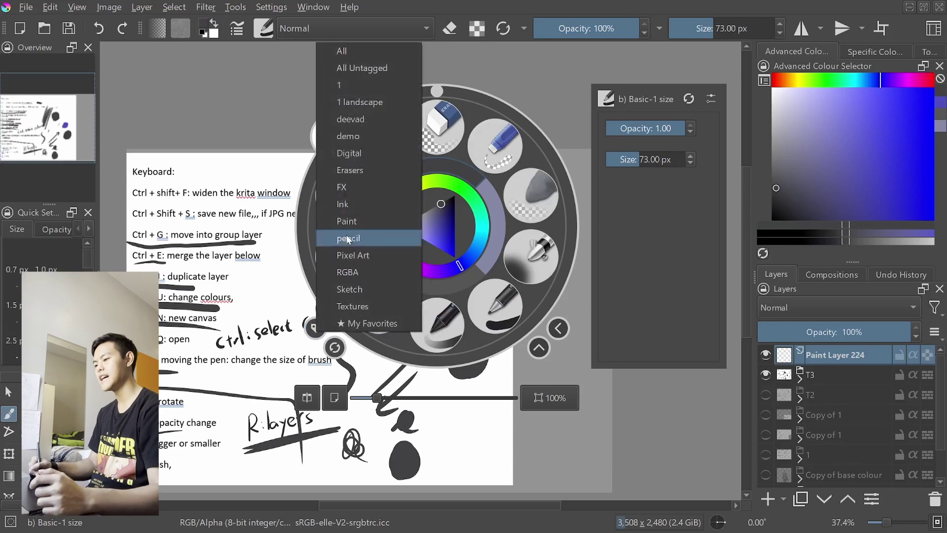
click(340, 81)
click(522, 195)
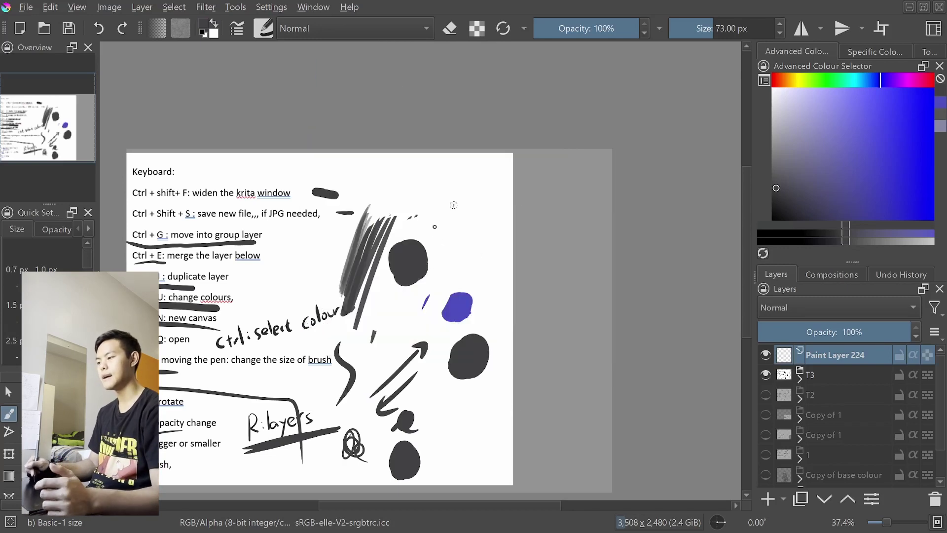
Step: Paint a diagonal test stroke beside the purple spot and undo it
drag(453, 205, 516, 328)
key(ctrl+z)
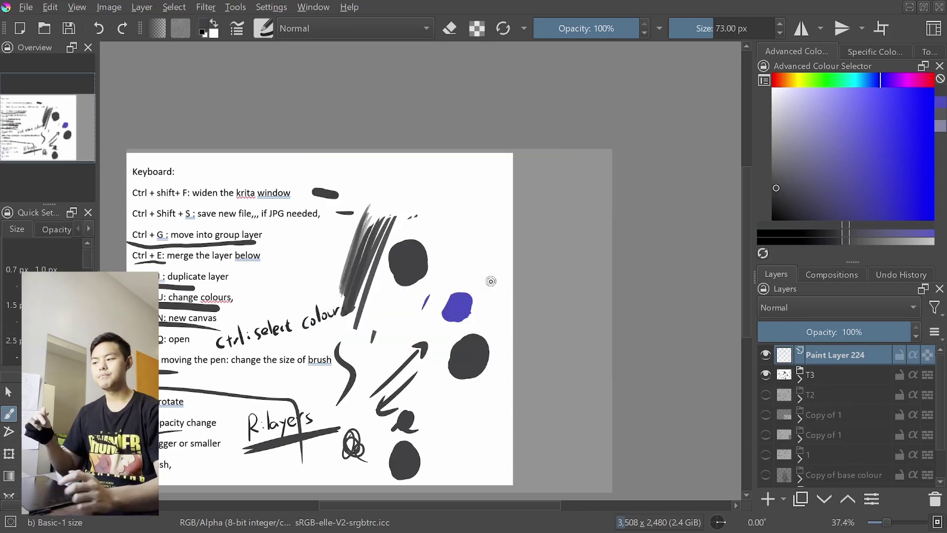